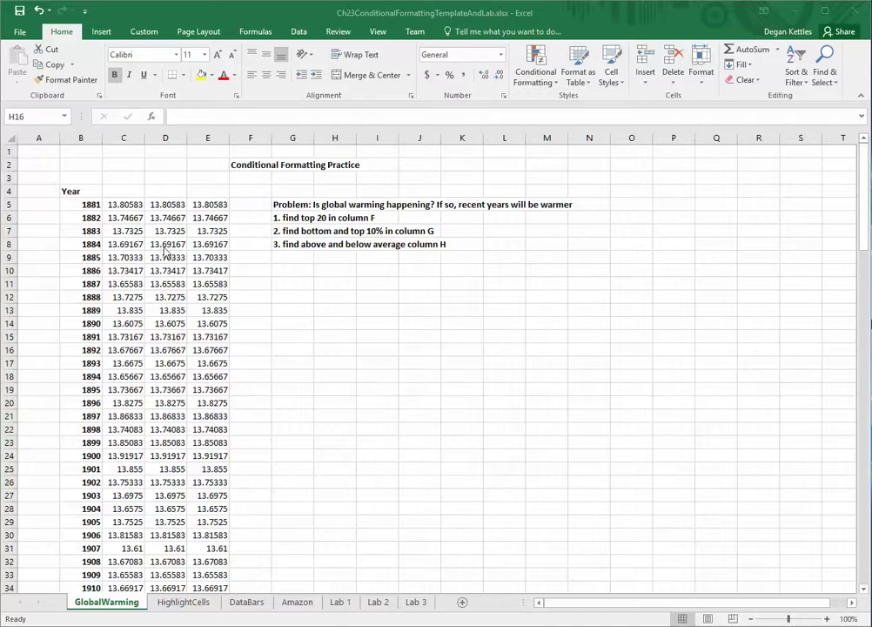
Step: Look through the yearly temperature values from 1881 onward on the GlobalWarming sheet
{"action": "left_click", "coordinate": [113, 209]}
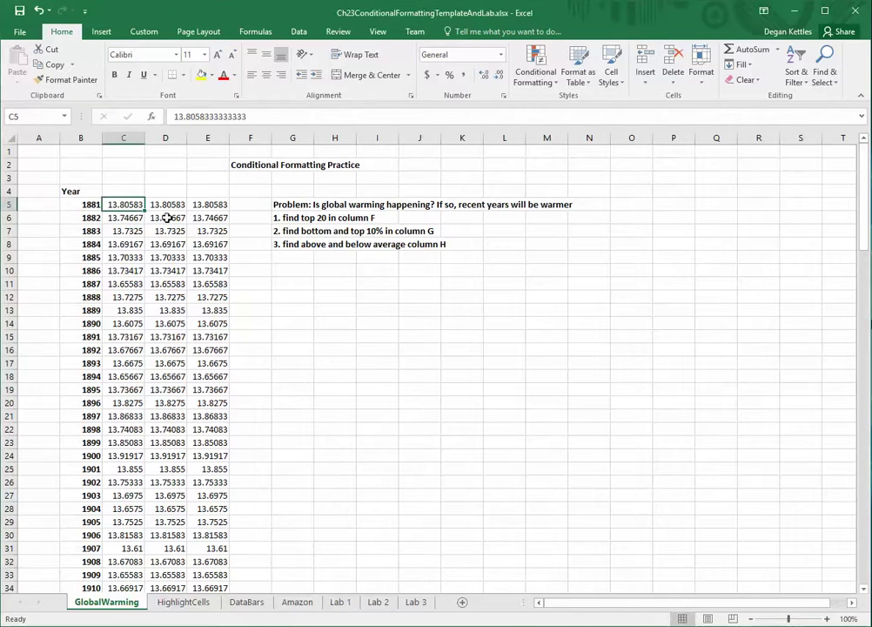
{"action": "left_click", "coordinate": [129, 218]}
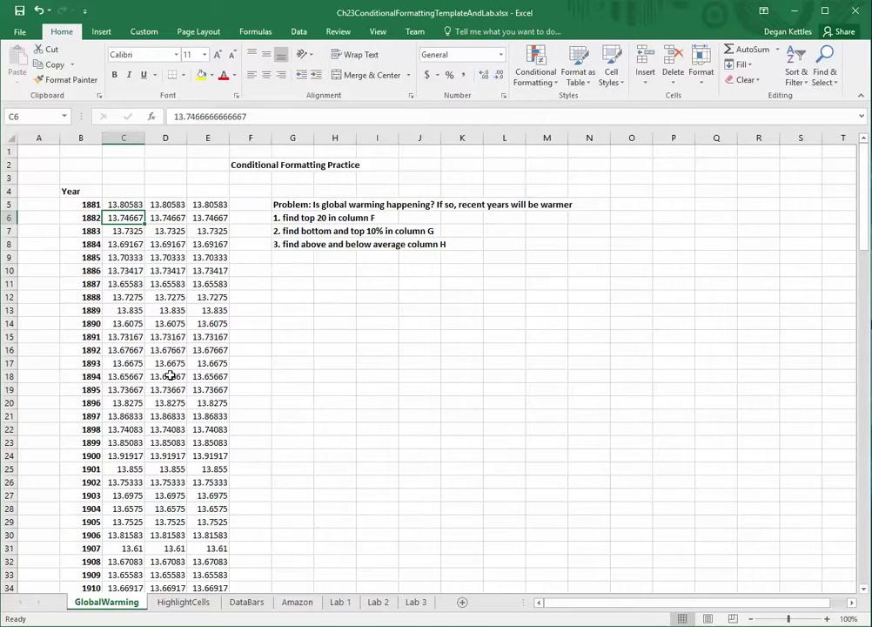
{"action": "scroll", "coordinate": [144, 458], "scroll_direction": "down", "scroll_amount": 12}
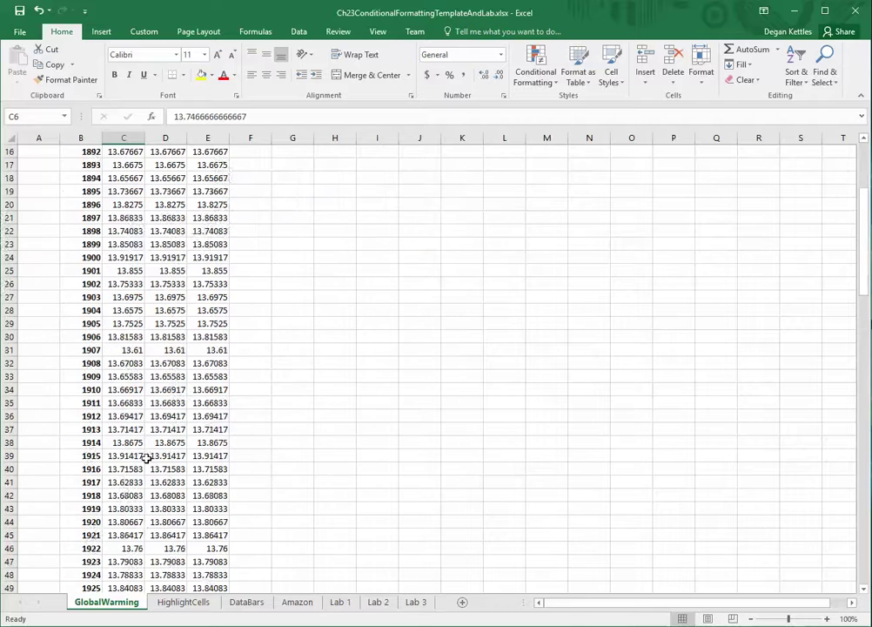
{"action": "scroll", "coordinate": [142, 467], "scroll_direction": "up", "scroll_amount": 12}
{"action": "scroll", "coordinate": [142, 467], "scroll_direction": "down", "scroll_amount": 2}
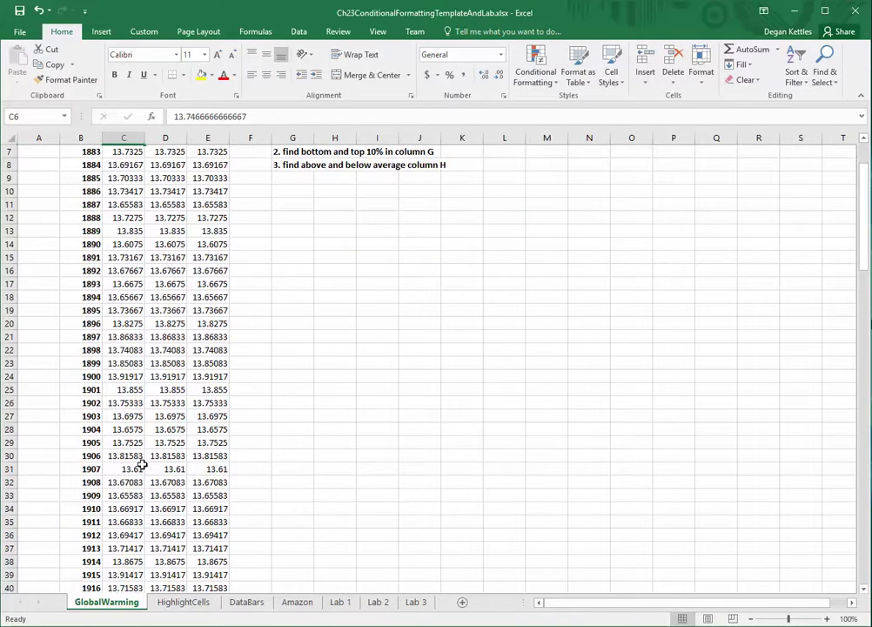
{"action": "scroll", "coordinate": [142, 467], "scroll_direction": "up", "scroll_amount": 2}
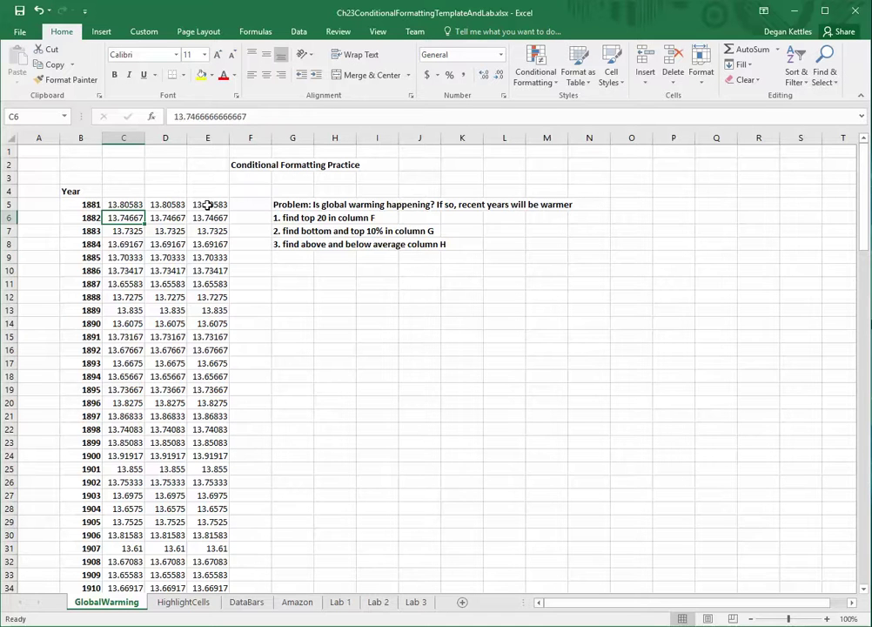
Step: Highlight the top 20 temperatures in C5:C135 with a Top 10 Items rule set to 20, using Light Red Fill with Dark Red Text
{"action": "left_click", "coordinate": [124, 203]}
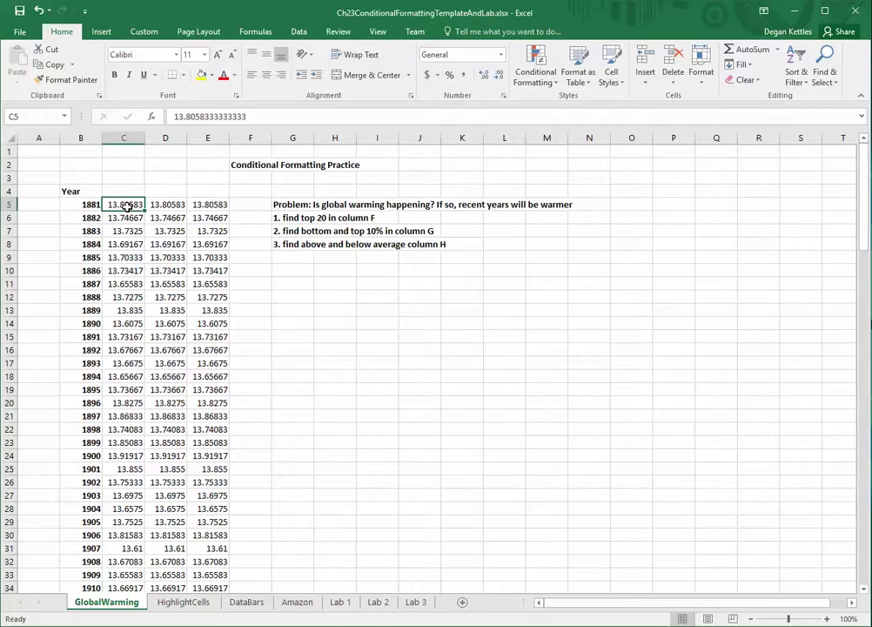
{"action": "scroll", "coordinate": [127, 209], "scroll_direction": "down", "scroll_amount": 20}
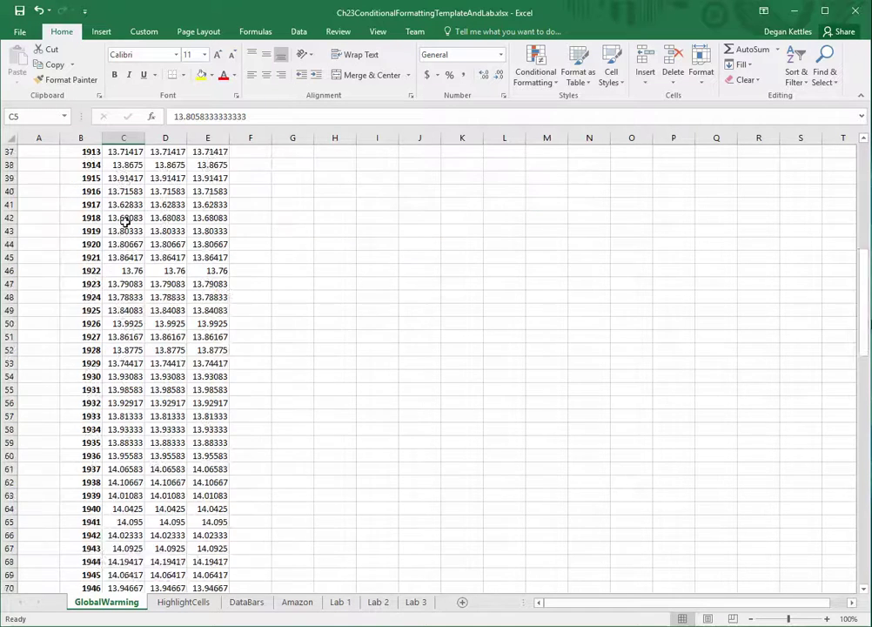
{"action": "scroll", "coordinate": [123, 222], "scroll_direction": "up", "scroll_amount": 17}
{"action": "scroll", "coordinate": [123, 228], "scroll_direction": "up", "scroll_amount": 20}
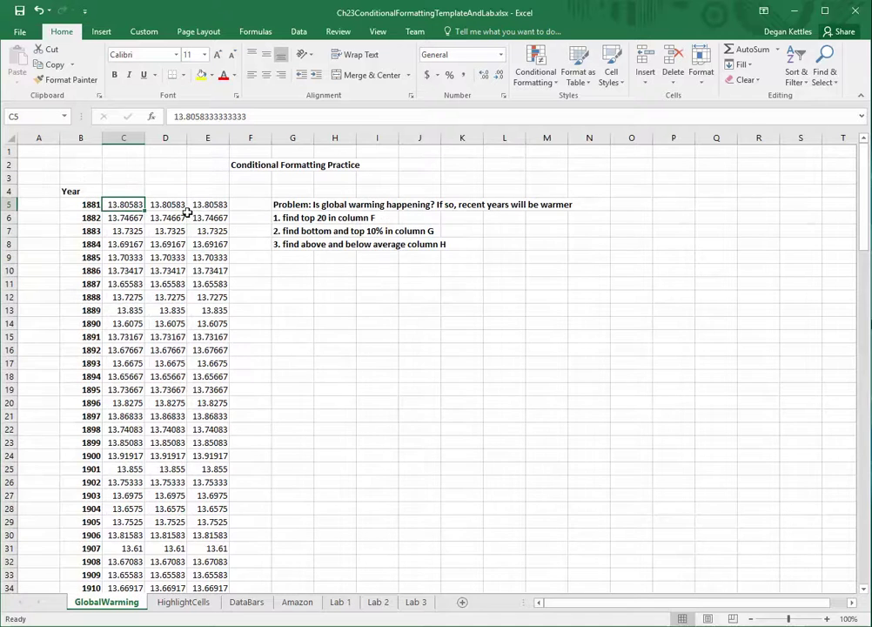
{"action": "scroll", "coordinate": [187, 212], "scroll_direction": "down", "scroll_amount": 1}
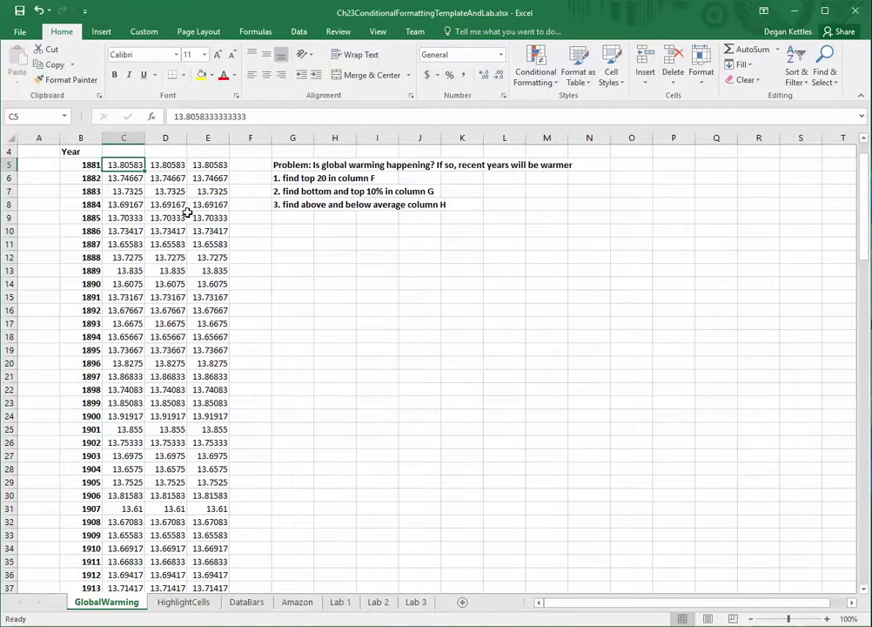
{"action": "key", "text": "ctrl+shift+Down"}
{"action": "scroll", "coordinate": [307, 346], "scroll_direction": "up", "scroll_amount": 20}
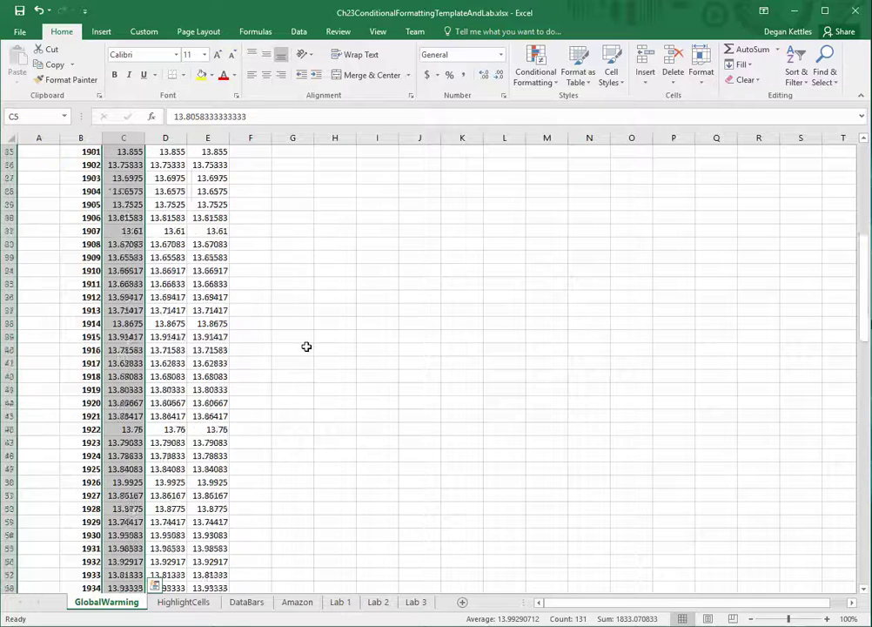
{"action": "scroll", "coordinate": [307, 346], "scroll_direction": "up", "scroll_amount": 8}
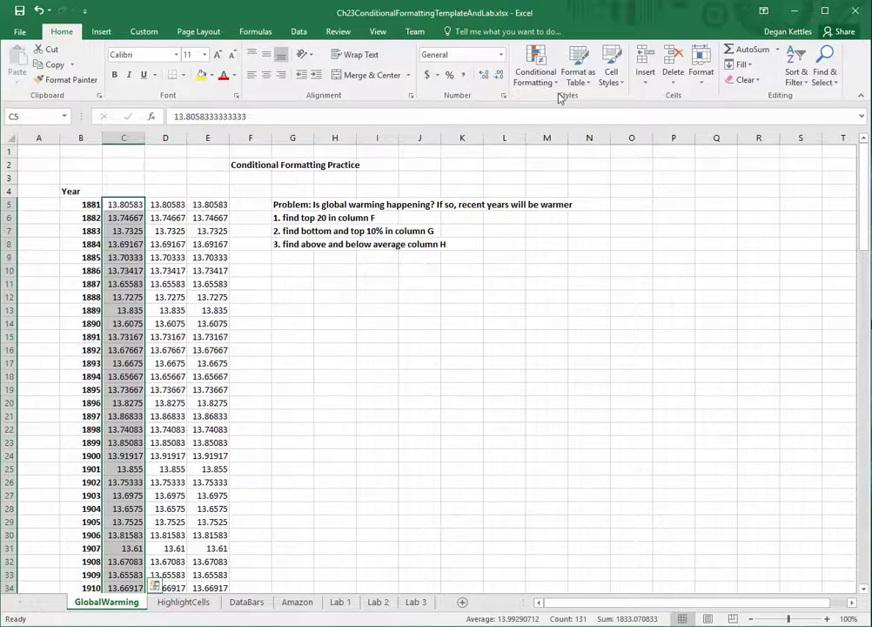
{"action": "left_click", "coordinate": [533, 80]}
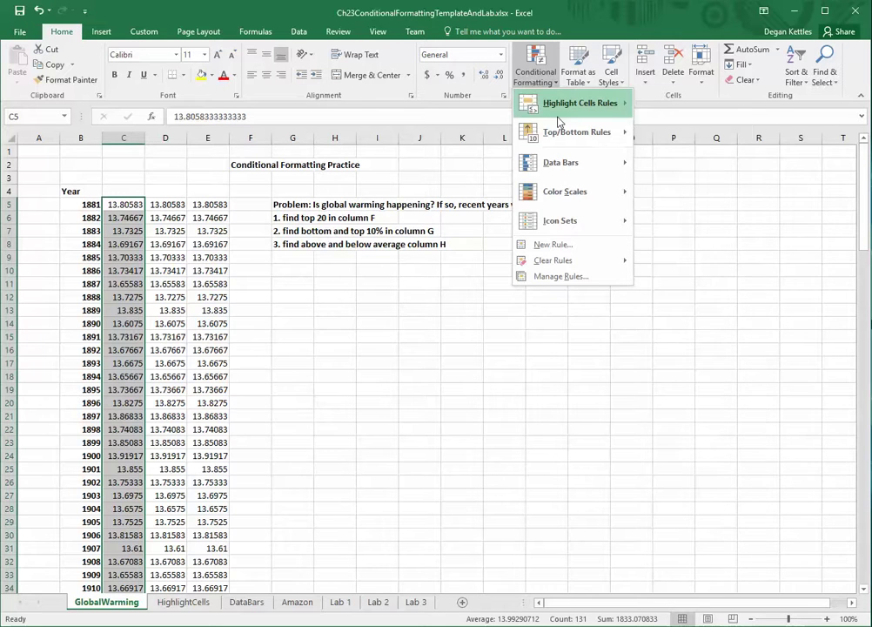
{"action": "mouse_move", "coordinate": [558, 131]}
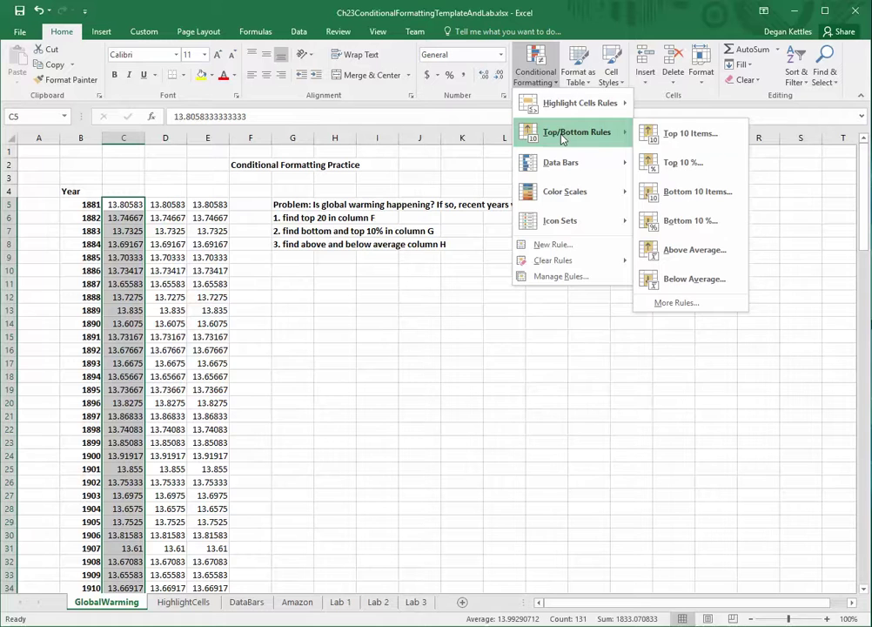
{"action": "left_click", "coordinate": [693, 137]}
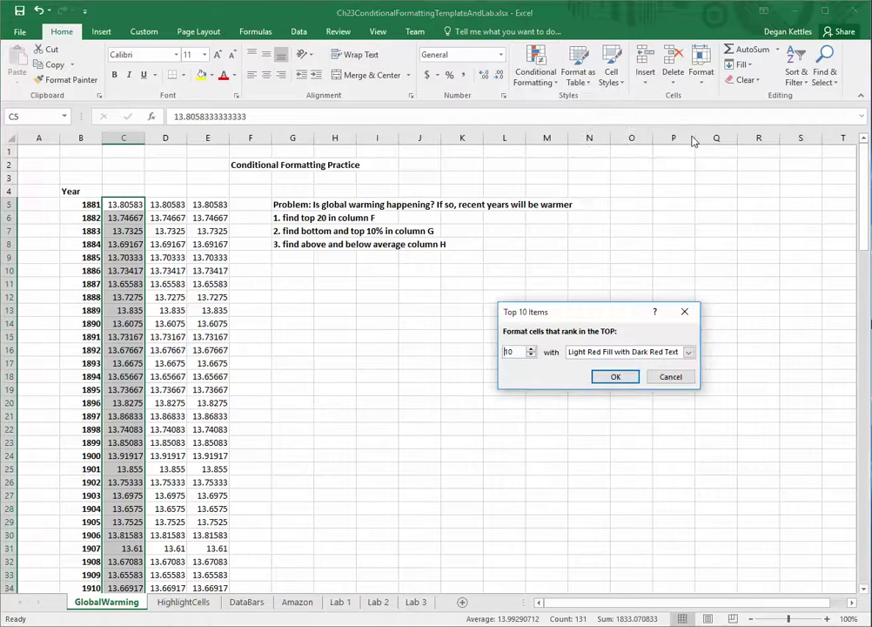
{"action": "double_click", "coordinate": [513, 351]}
{"action": "type", "text": "20"}
{"action": "left_click", "coordinate": [624, 377]}
Step: Examine which years have highlighted temperatures in column C and compare them with the global warming problem statement
{"action": "scroll", "coordinate": [68, 434], "scroll_direction": "down", "scroll_amount": 1}
{"action": "left_click", "coordinate": [69, 433]}
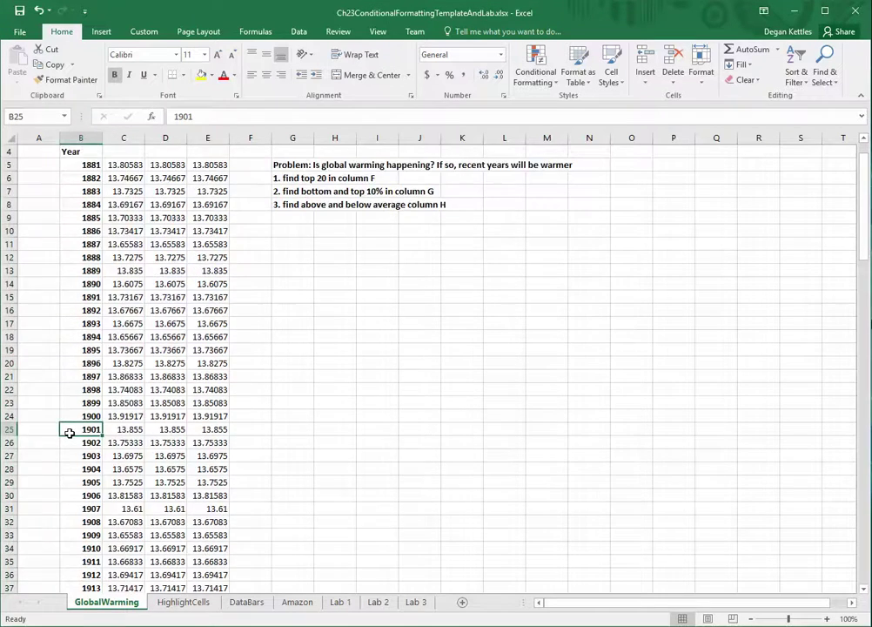
{"action": "scroll", "coordinate": [68, 433], "scroll_direction": "down", "scroll_amount": 20}
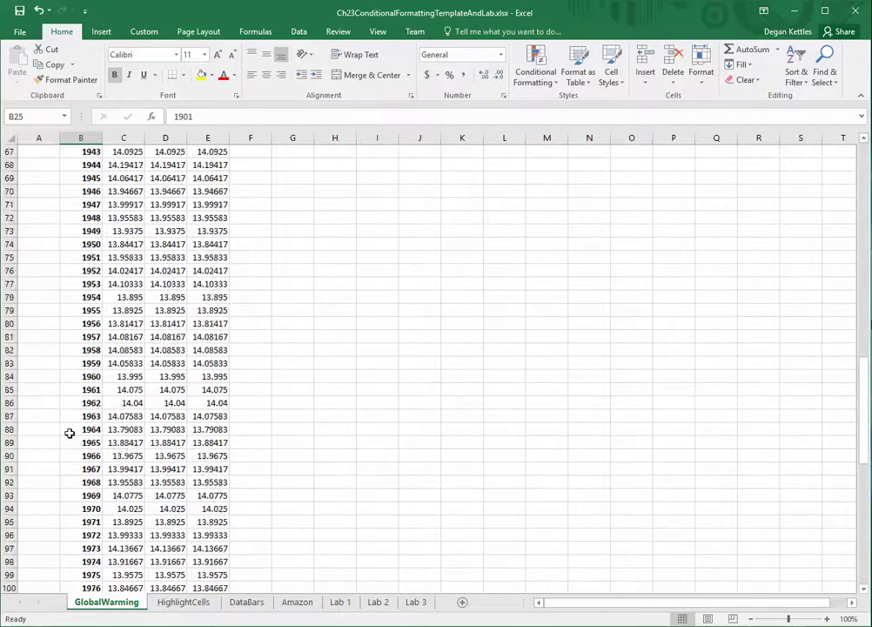
{"action": "scroll", "coordinate": [69, 433], "scroll_direction": "down", "scroll_amount": 13}
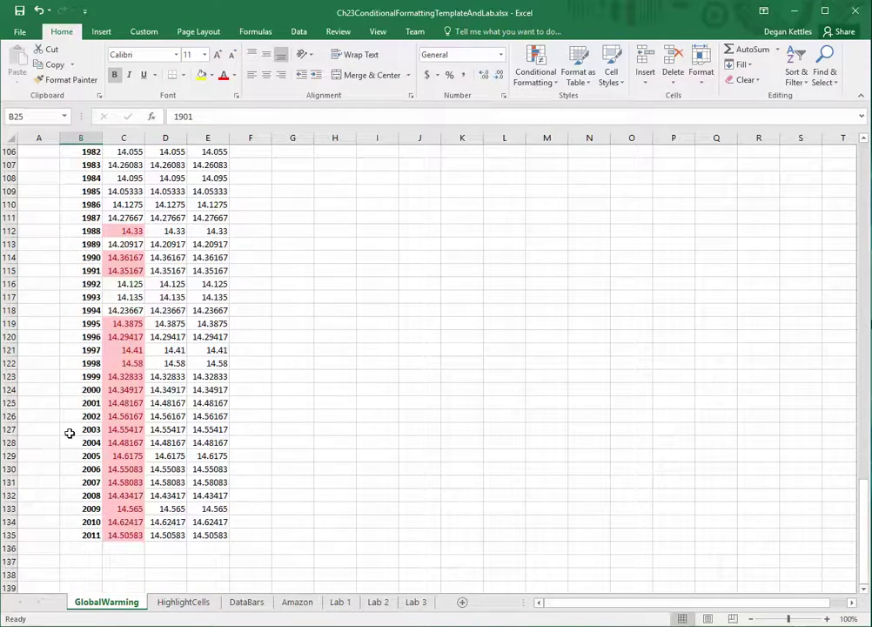
{"action": "scroll", "coordinate": [69, 433], "scroll_direction": "up", "scroll_amount": 3}
{"action": "scroll", "coordinate": [69, 433], "scroll_direction": "down", "scroll_amount": 2}
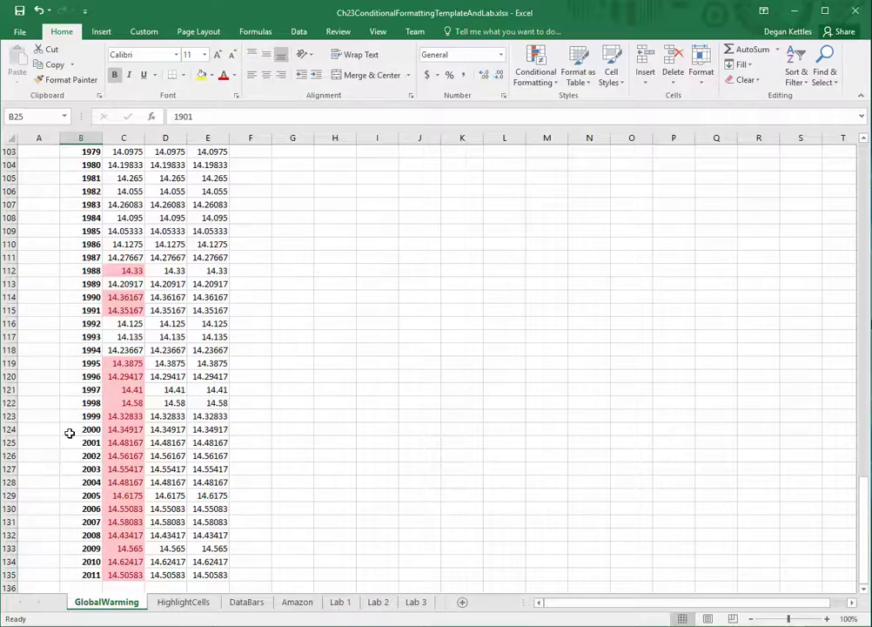
{"action": "scroll", "coordinate": [68, 432], "scroll_direction": "up", "scroll_amount": 3}
{"action": "scroll", "coordinate": [69, 433], "scroll_direction": "up", "scroll_amount": 2}
{"action": "scroll", "coordinate": [69, 432], "scroll_direction": "down", "scroll_amount": 7}
{"action": "scroll", "coordinate": [68, 432], "scroll_direction": "up", "scroll_amount": 15}
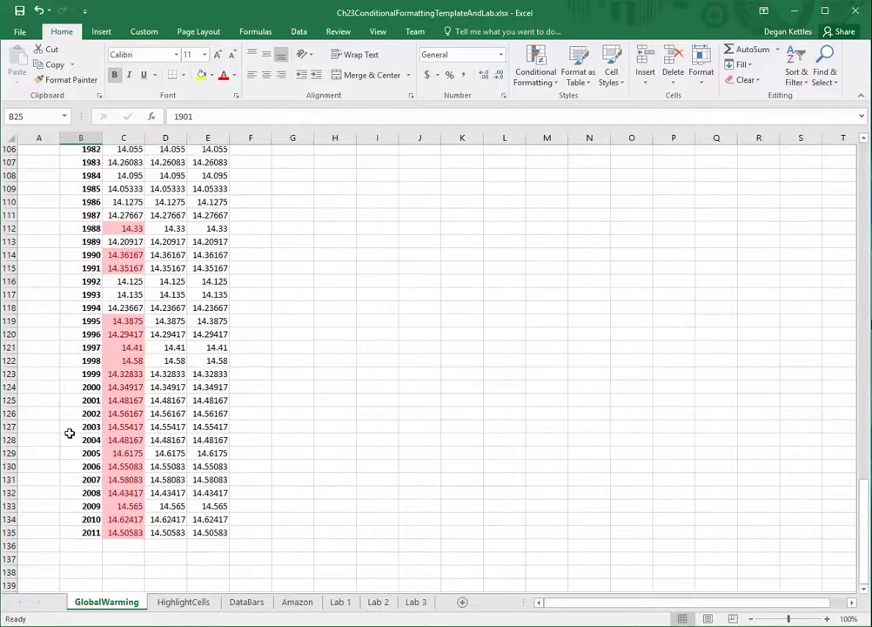
{"action": "scroll", "coordinate": [69, 433], "scroll_direction": "up", "scroll_amount": 20}
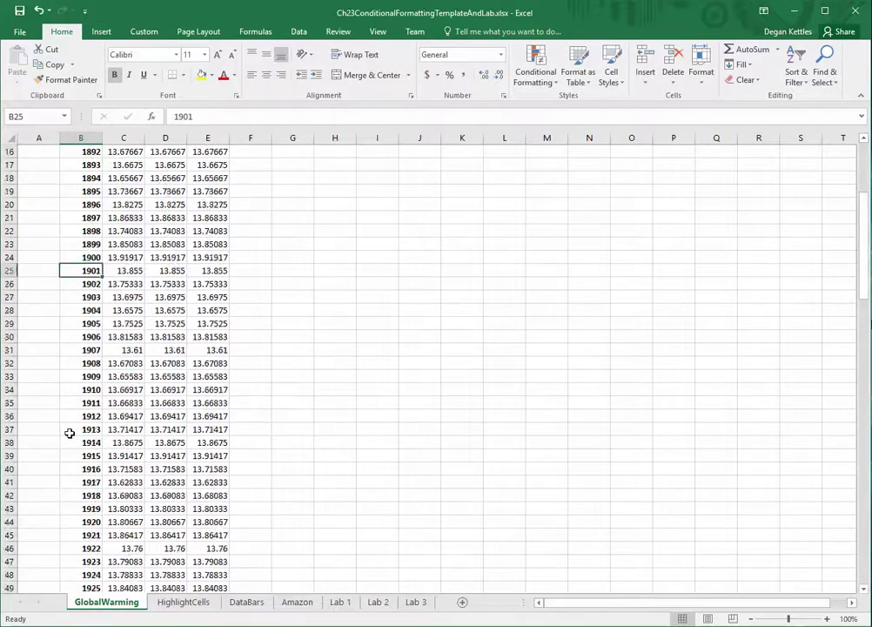
{"action": "scroll", "coordinate": [69, 432], "scroll_direction": "up", "scroll_amount": 1}
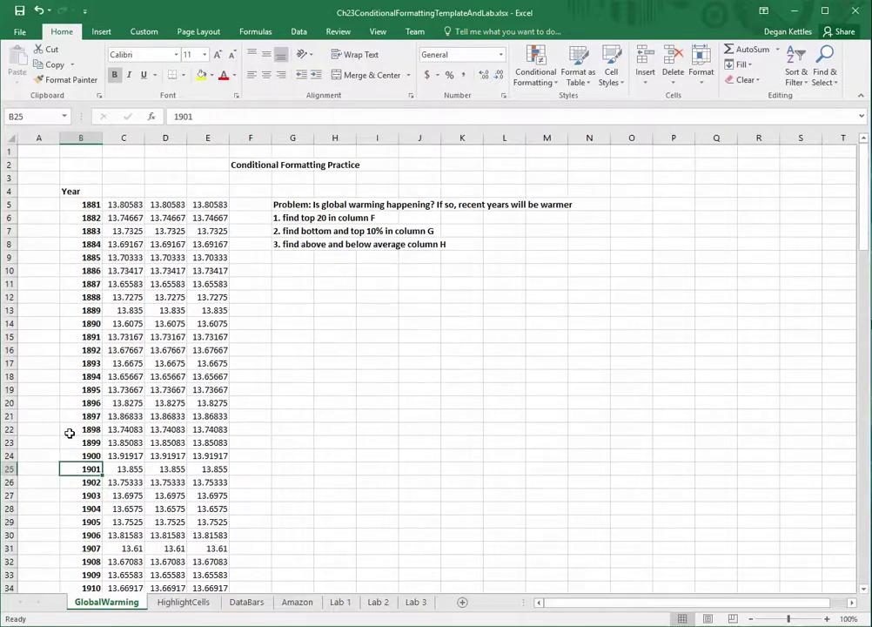
{"action": "left_click", "coordinate": [284, 202]}
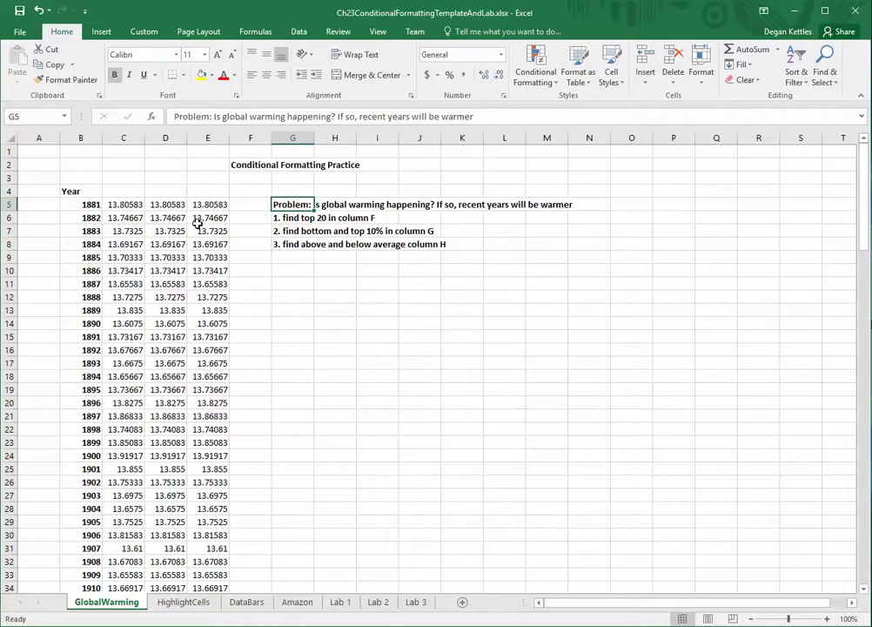
Step: Add a Top 10% conditional formatting rule to D5:D135 with Light Red Fill with Dark Red Text
{"action": "left_click", "coordinate": [164, 205]}
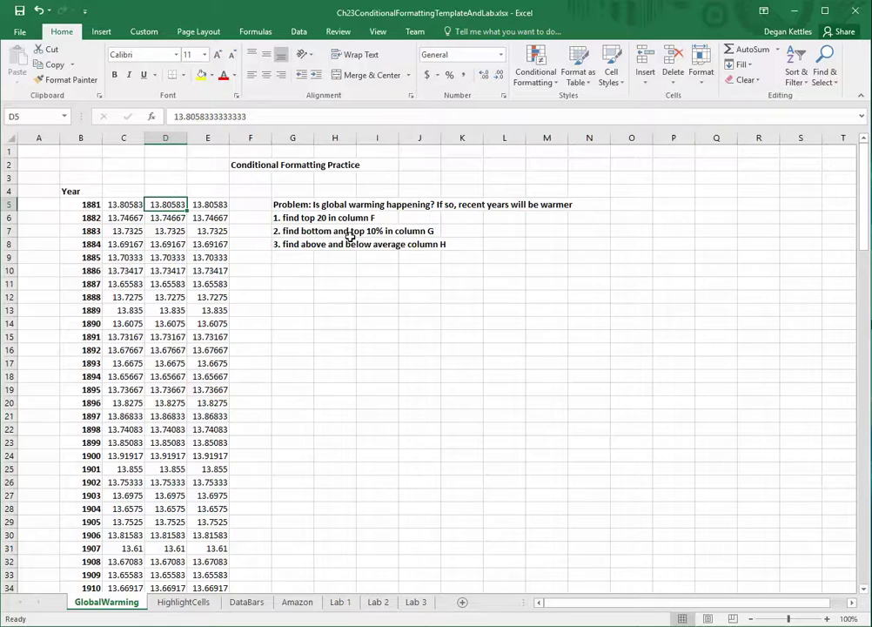
{"action": "key", "text": "ctrl+shift+Down"}
{"action": "scroll", "coordinate": [384, 240], "scroll_direction": "up", "scroll_amount": 20}
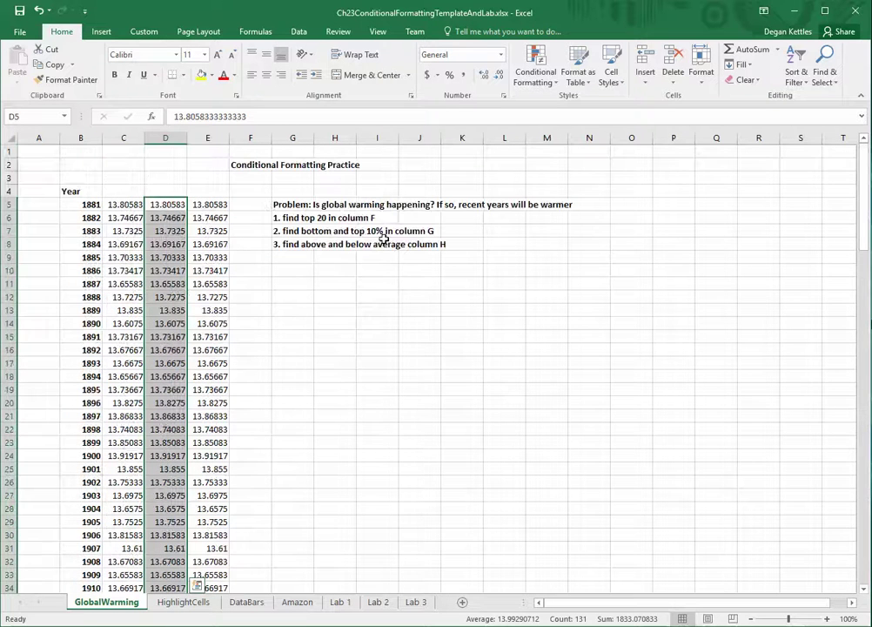
{"action": "left_click", "coordinate": [545, 83]}
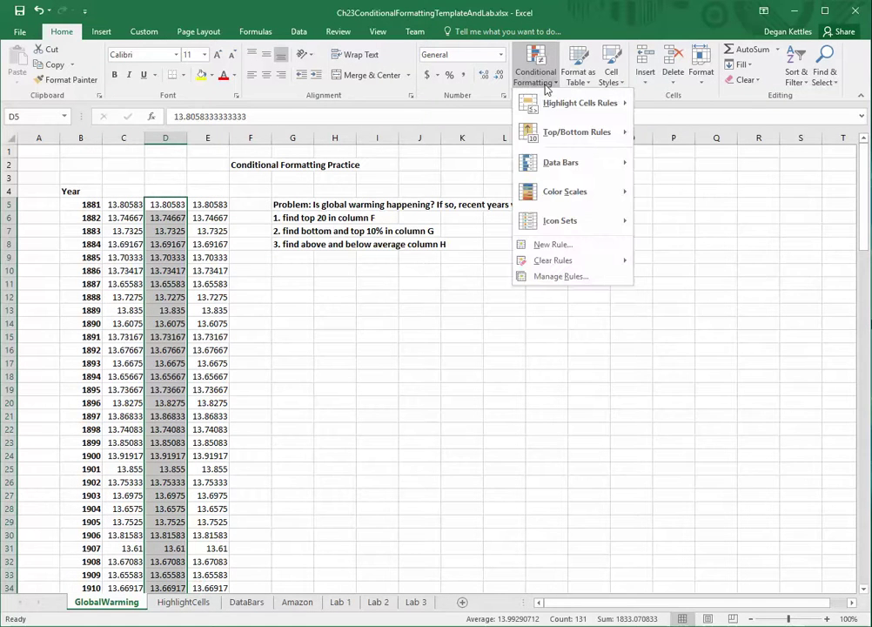
{"action": "mouse_move", "coordinate": [570, 133]}
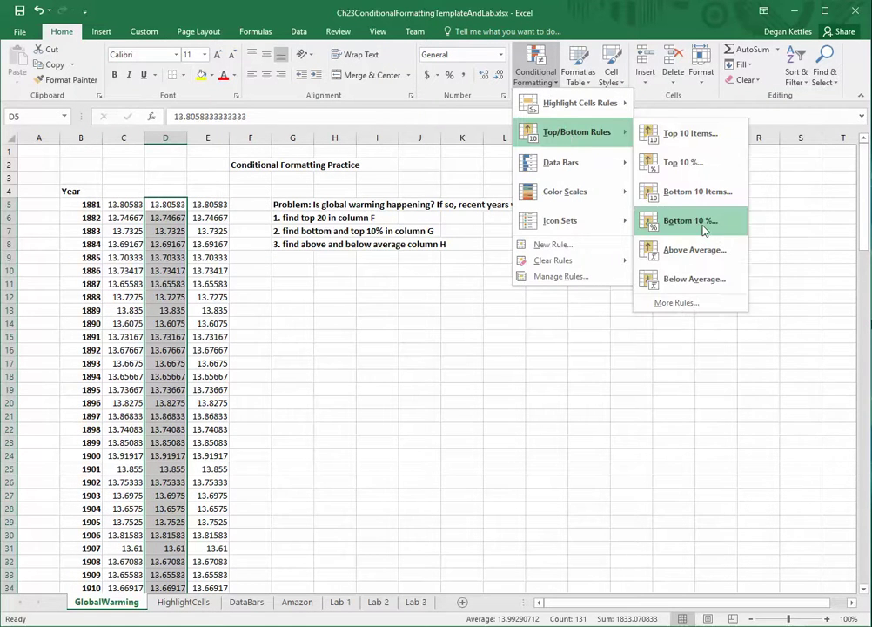
{"action": "left_click", "coordinate": [683, 173]}
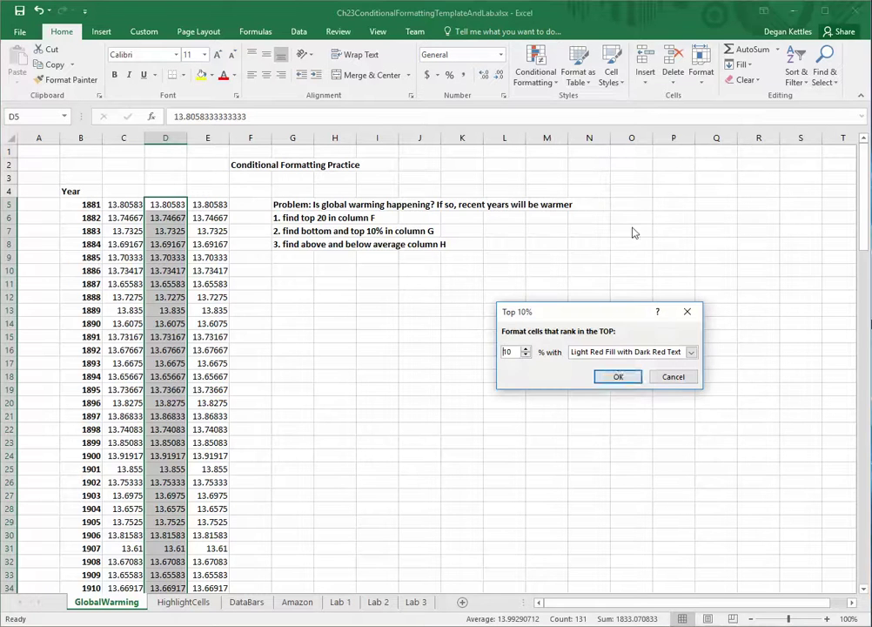
{"action": "left_click", "coordinate": [617, 378]}
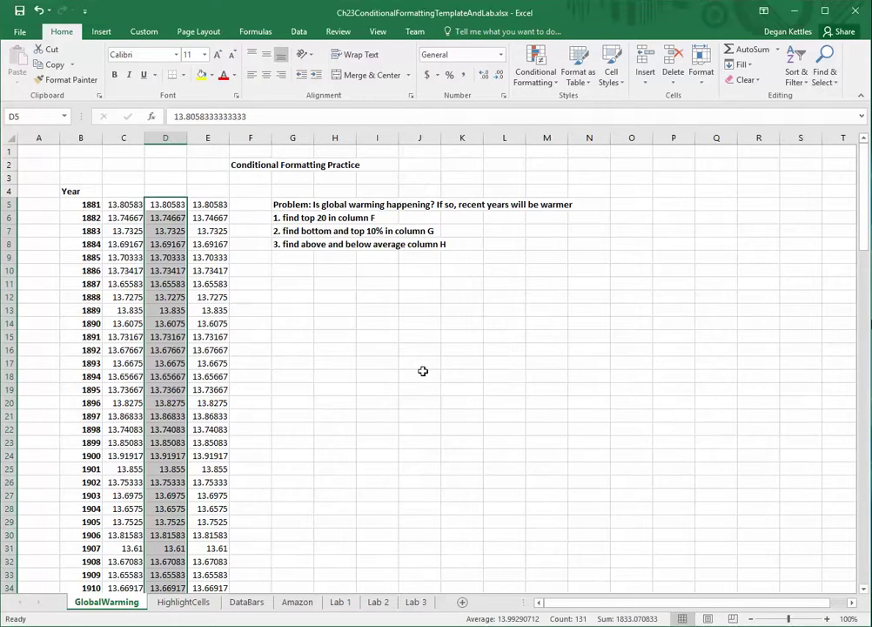
Step: Add a Bottom 10% conditional formatting rule to the column D temperatures with Green Fill with Dark Green Text
{"action": "left_click", "coordinate": [535, 73]}
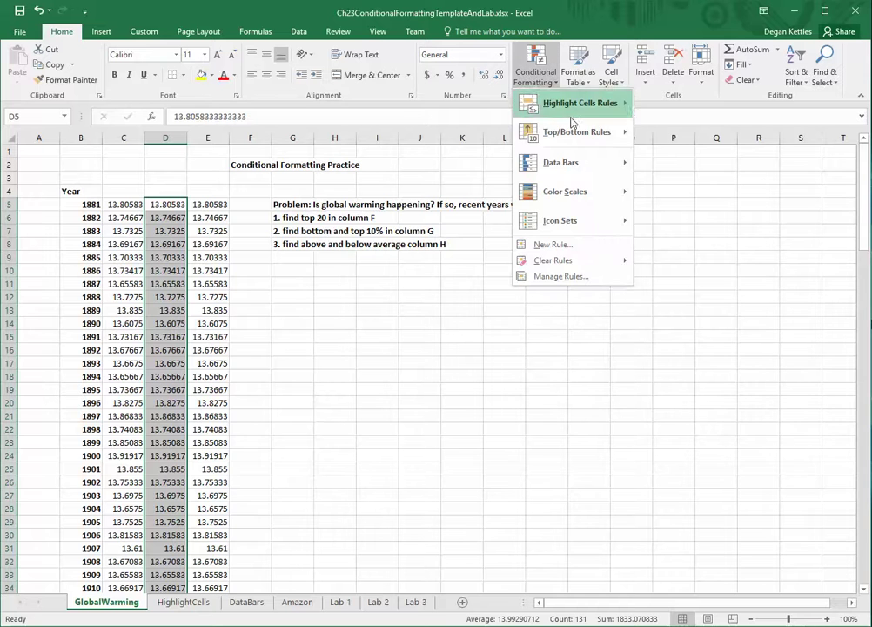
{"action": "mouse_move", "coordinate": [575, 133]}
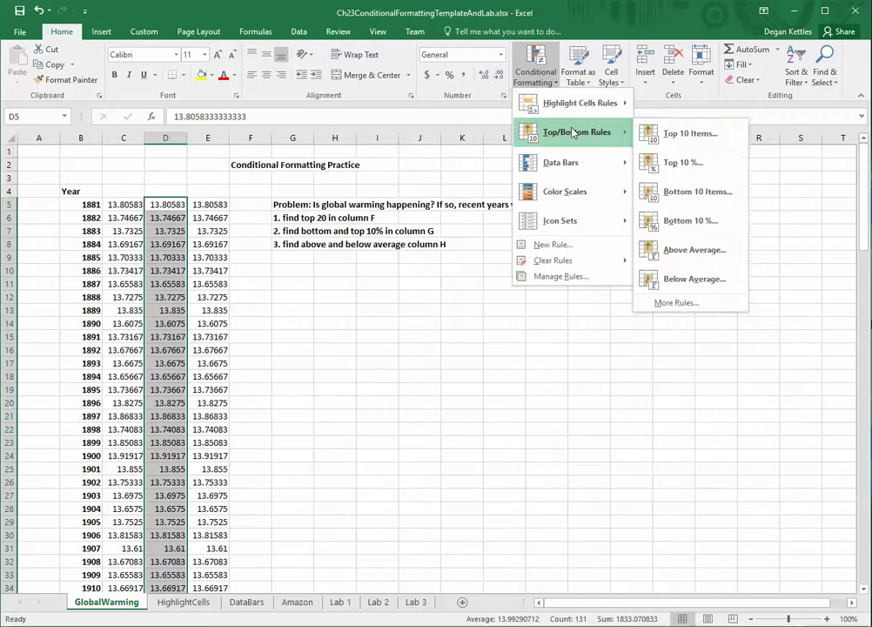
{"action": "left_click", "coordinate": [690, 222]}
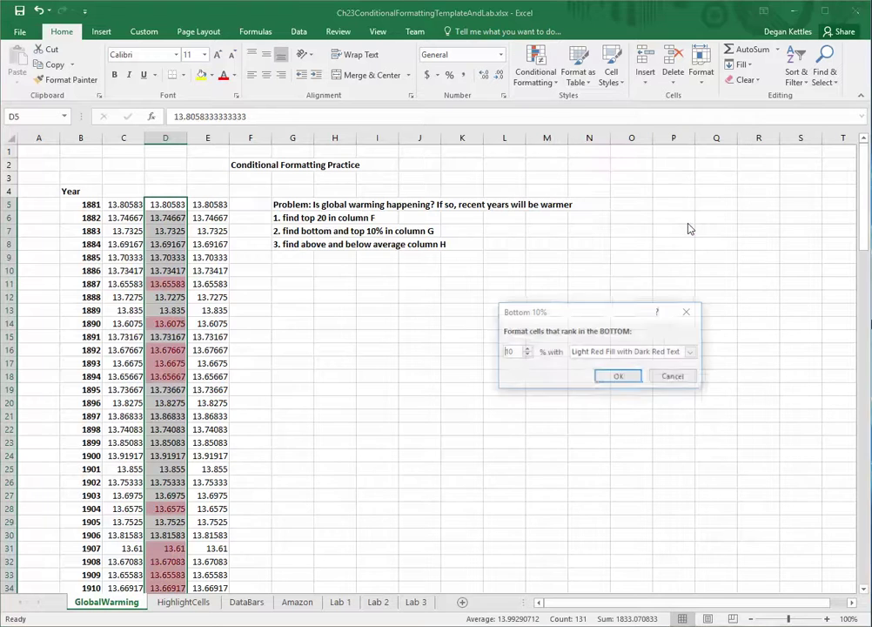
{"action": "left_click", "coordinate": [630, 352]}
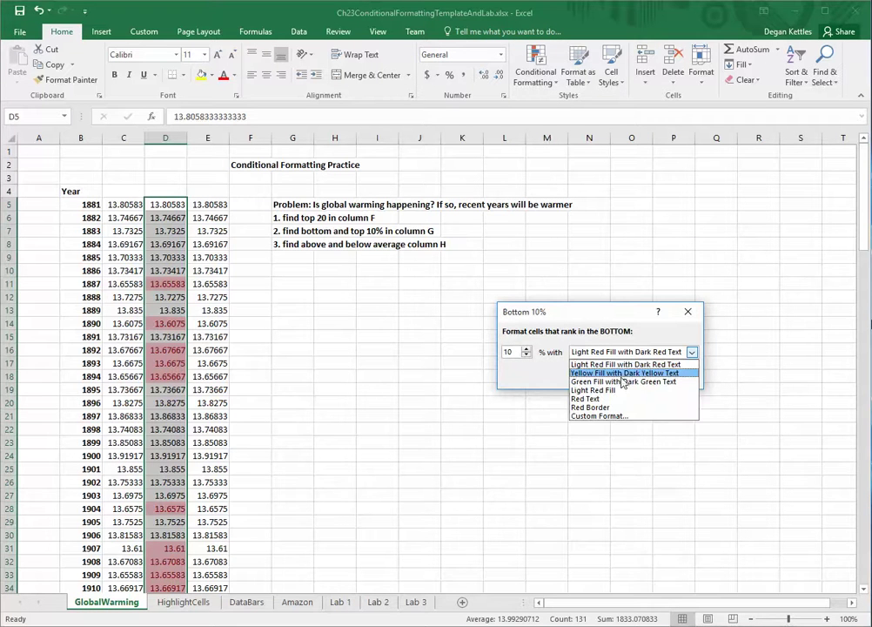
{"action": "left_click", "coordinate": [623, 381]}
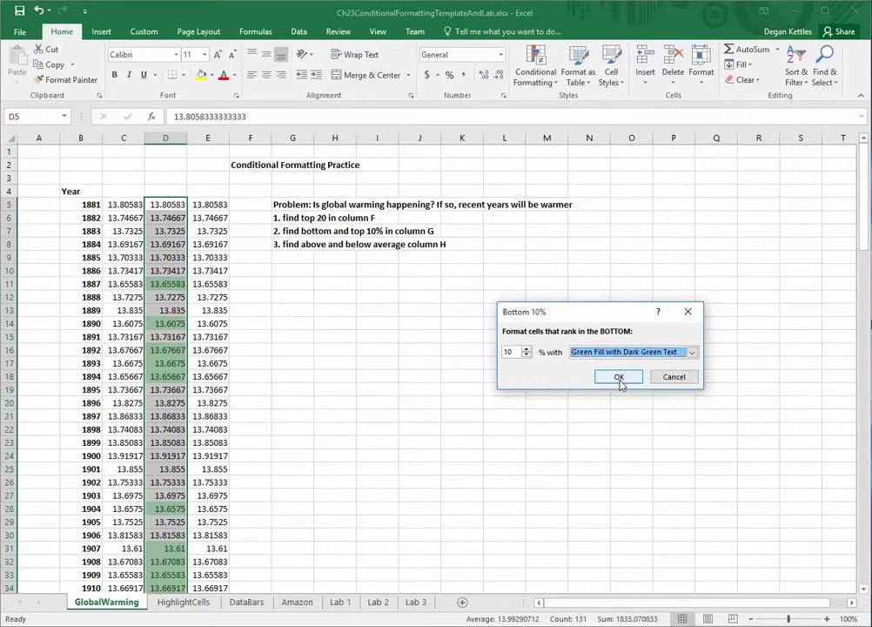
{"action": "left_click", "coordinate": [619, 378]}
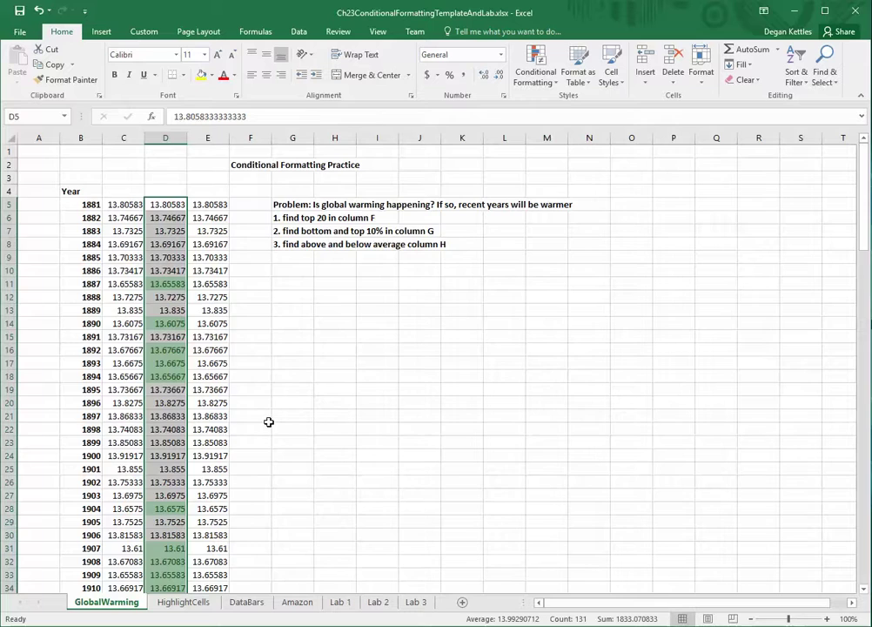
{"action": "scroll", "coordinate": [174, 366], "scroll_direction": "down", "scroll_amount": 20}
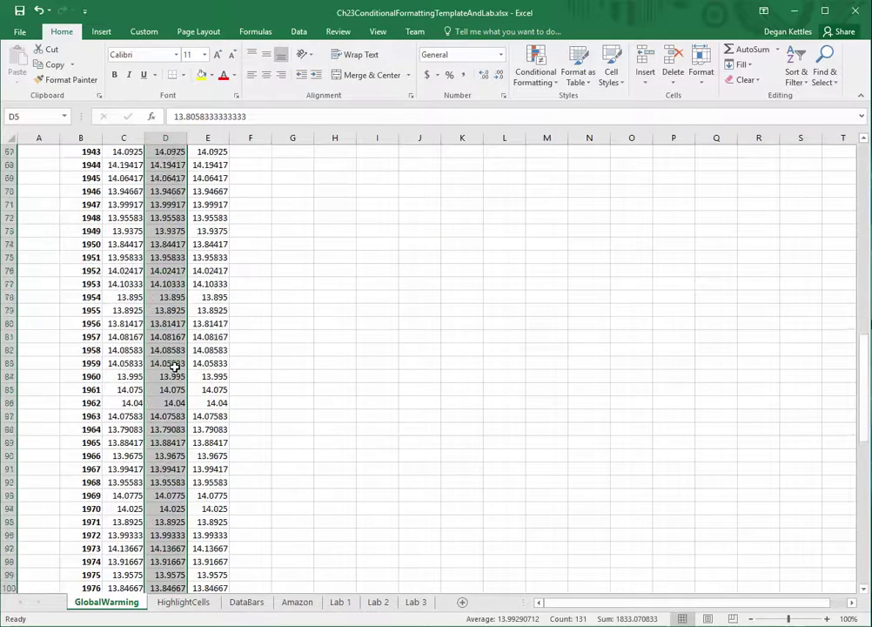
Step: Examine how the top and bottom 10% temperatures in column D are distributed between early and recent years
{"action": "scroll", "coordinate": [174, 366], "scroll_direction": "down", "scroll_amount": 13}
{"action": "scroll", "coordinate": [174, 365], "scroll_direction": "up", "scroll_amount": 20}
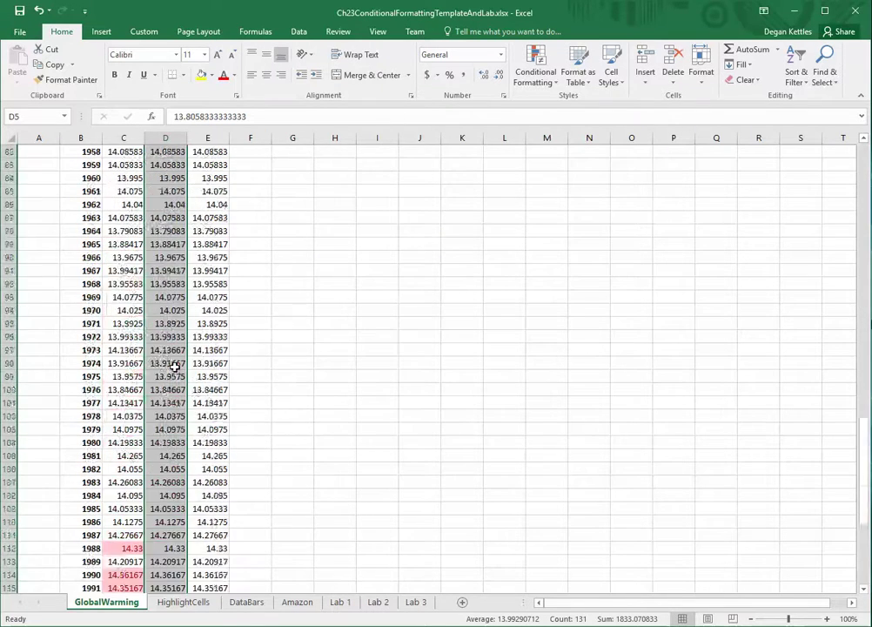
{"action": "scroll", "coordinate": [175, 366], "scroll_direction": "down", "scroll_amount": 1}
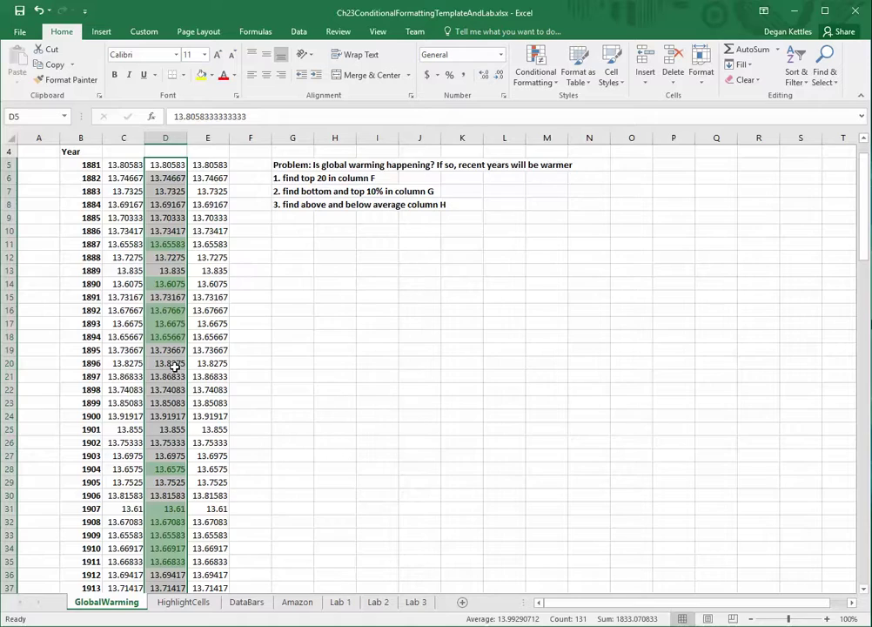
{"action": "scroll", "coordinate": [175, 367], "scroll_direction": "down", "scroll_amount": 2}
{"action": "scroll", "coordinate": [175, 365], "scroll_direction": "up", "scroll_amount": 2}
{"action": "scroll", "coordinate": [181, 340], "scroll_direction": "down", "scroll_amount": 5}
{"action": "scroll", "coordinate": [181, 340], "scroll_direction": "down", "scroll_amount": 20}
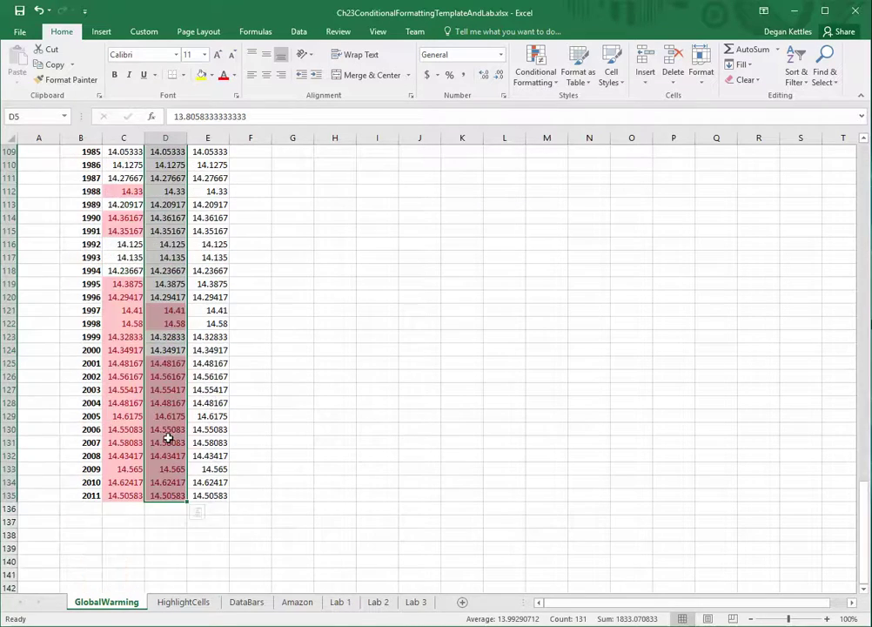
{"action": "scroll", "coordinate": [168, 438], "scroll_direction": "up", "scroll_amount": 8}
{"action": "scroll", "coordinate": [167, 438], "scroll_direction": "up", "scroll_amount": 20}
{"action": "scroll", "coordinate": [169, 438], "scroll_direction": "down", "scroll_amount": 1}
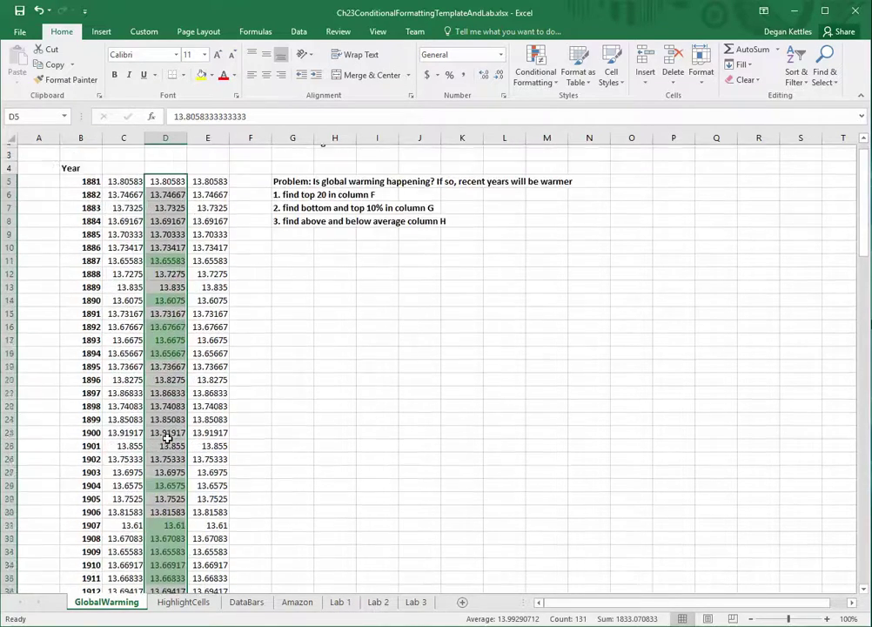
Step: Add an Above Average conditional formatting rule to E5:E135 with Light Red Fill with Dark Red Text
{"action": "left_click", "coordinate": [301, 206]}
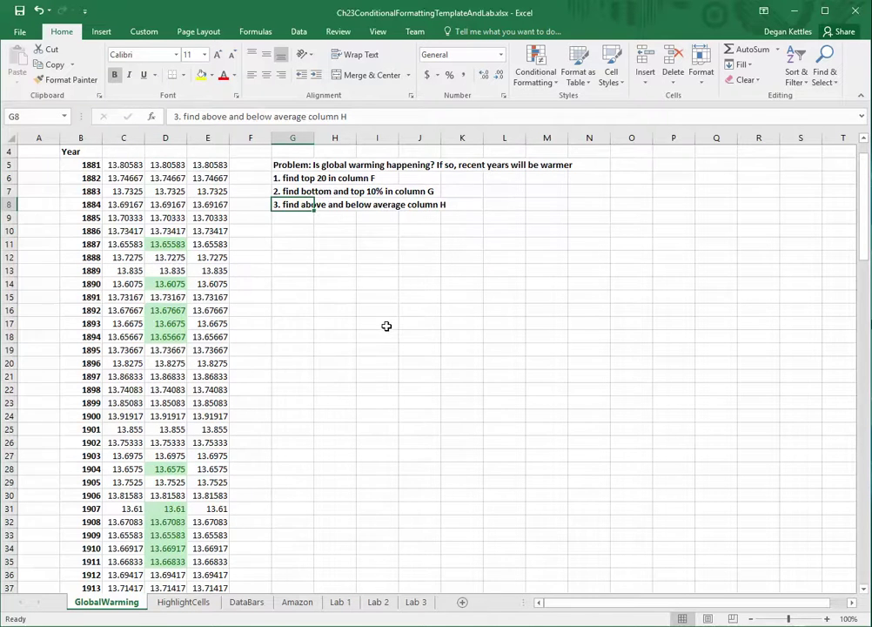
{"action": "scroll", "coordinate": [386, 325], "scroll_direction": "up", "scroll_amount": 1}
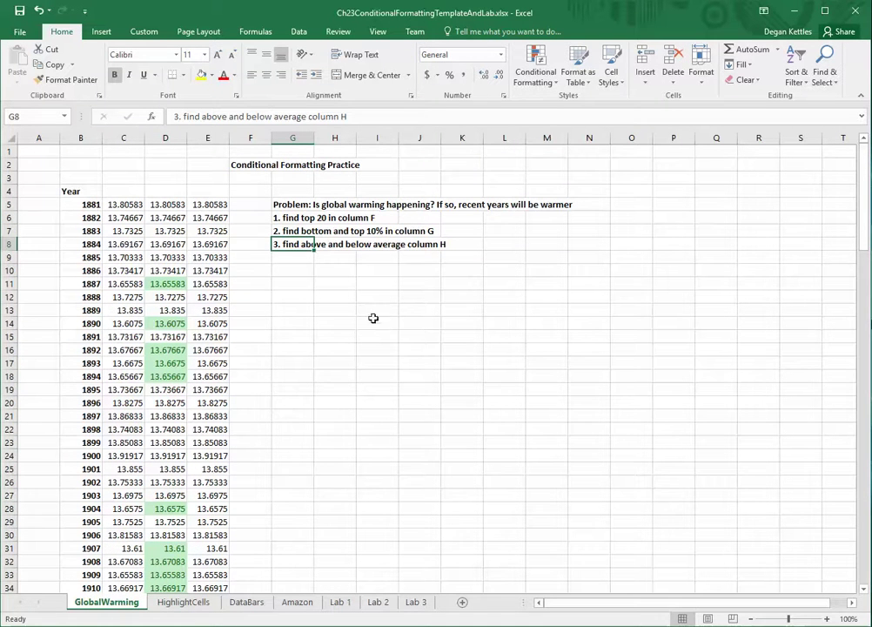
{"action": "left_click", "coordinate": [215, 204]}
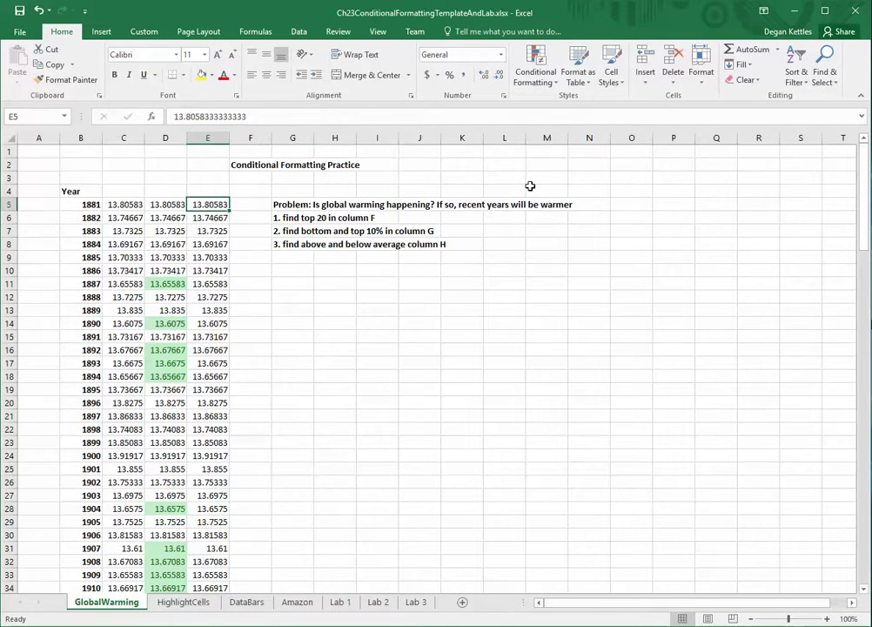
{"action": "key", "text": "ctrl+shift+Down"}
{"action": "scroll", "coordinate": [578, 247], "scroll_direction": "up", "scroll_amount": 20}
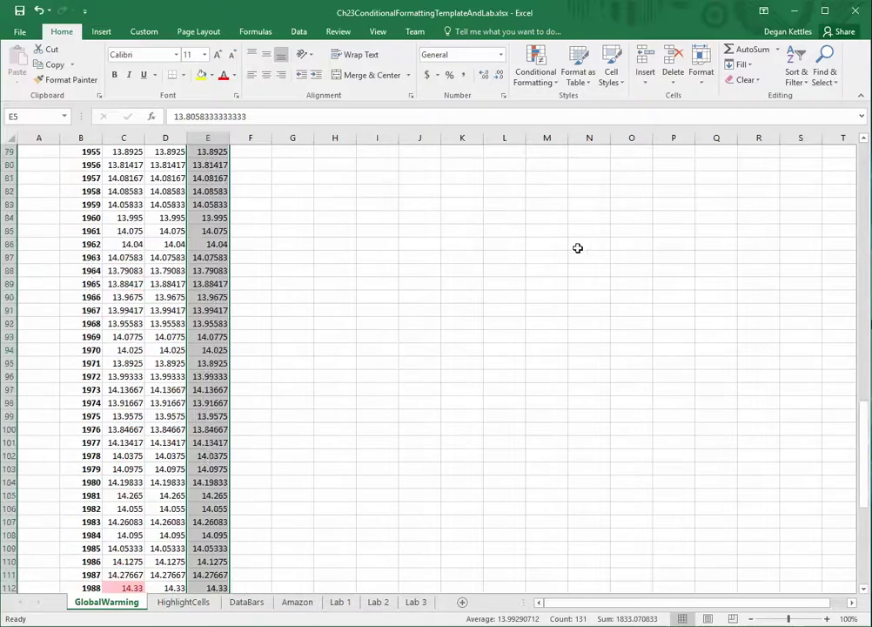
{"action": "left_click", "coordinate": [535, 70]}
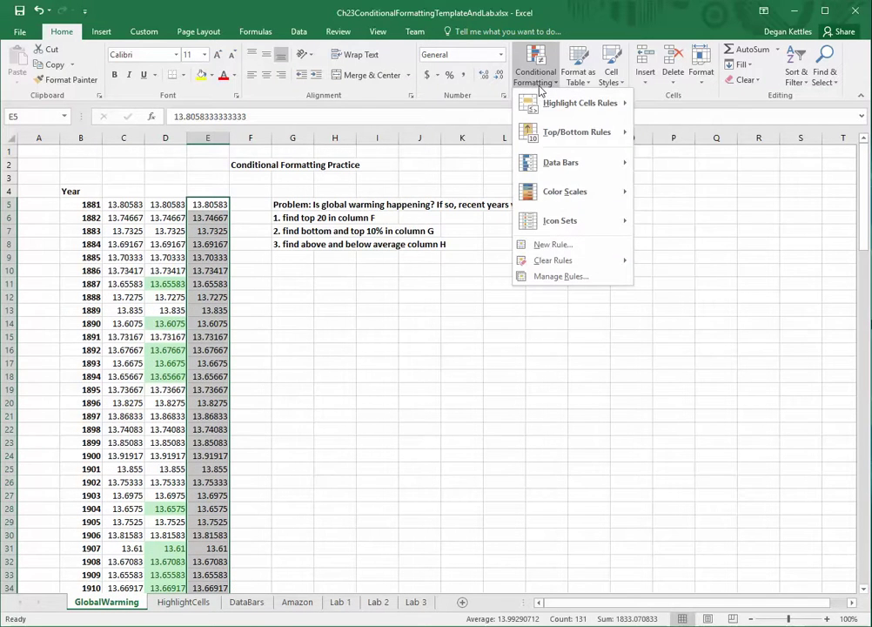
{"action": "mouse_move", "coordinate": [547, 104]}
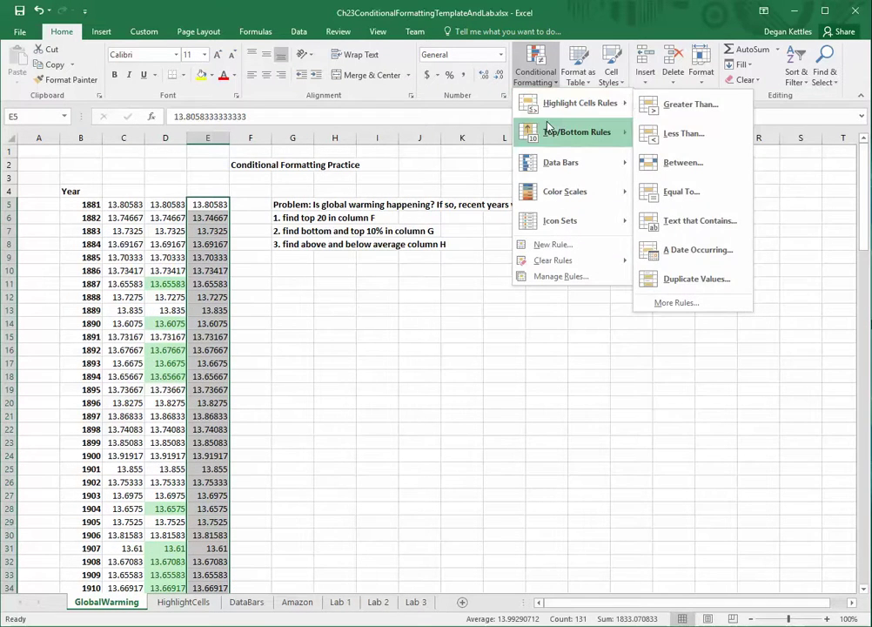
{"action": "mouse_move", "coordinate": [551, 131]}
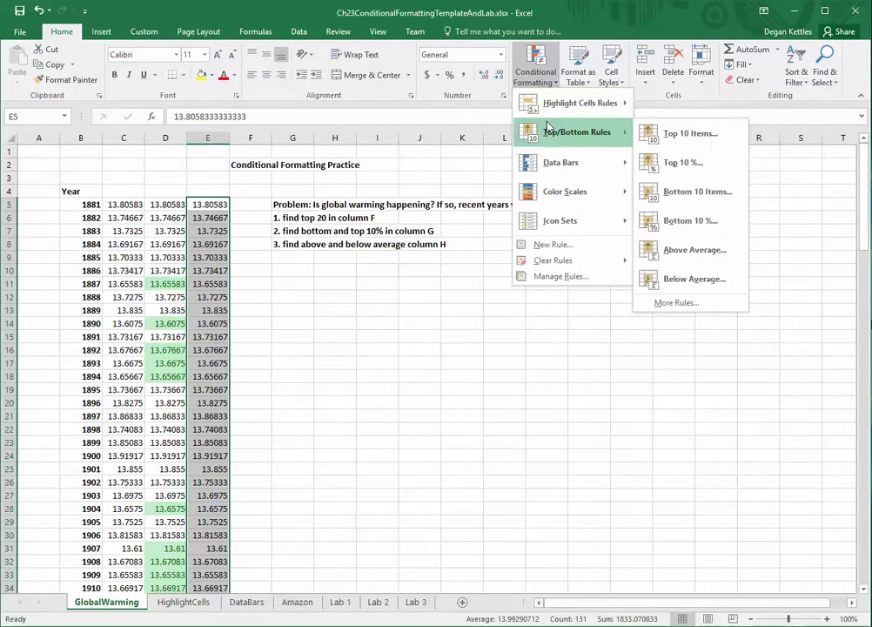
{"action": "left_click", "coordinate": [707, 251]}
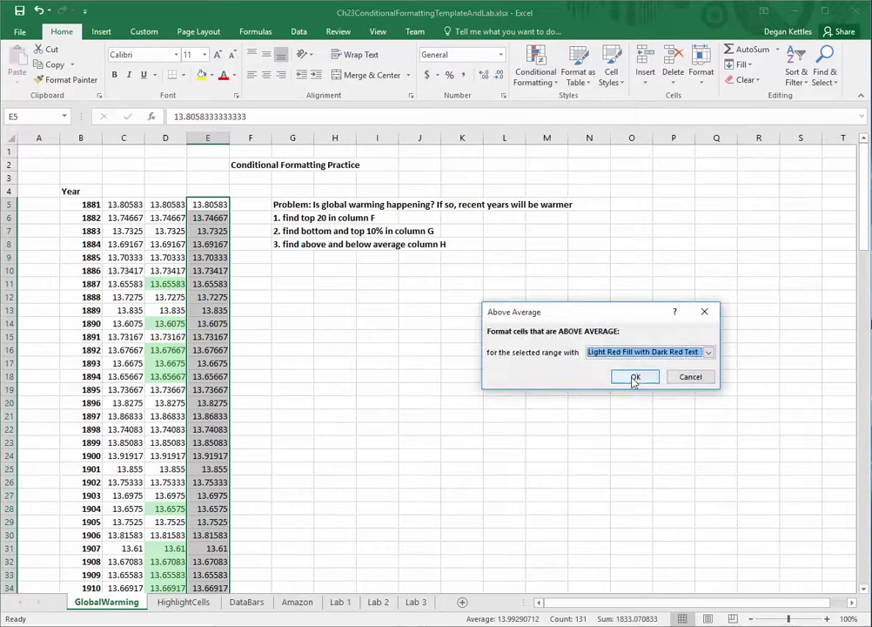
{"action": "left_click", "coordinate": [635, 379]}
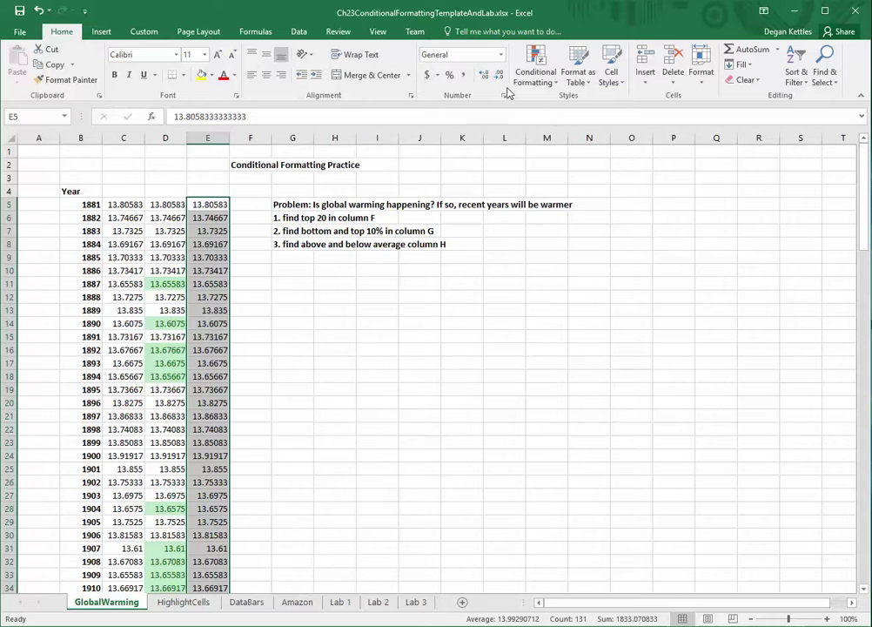
Step: Add a Below Average conditional formatting rule to the column E temperatures with Yellow Fill with Dark Yellow Text
{"action": "left_click", "coordinate": [535, 77]}
{"action": "mouse_move", "coordinate": [526, 132]}
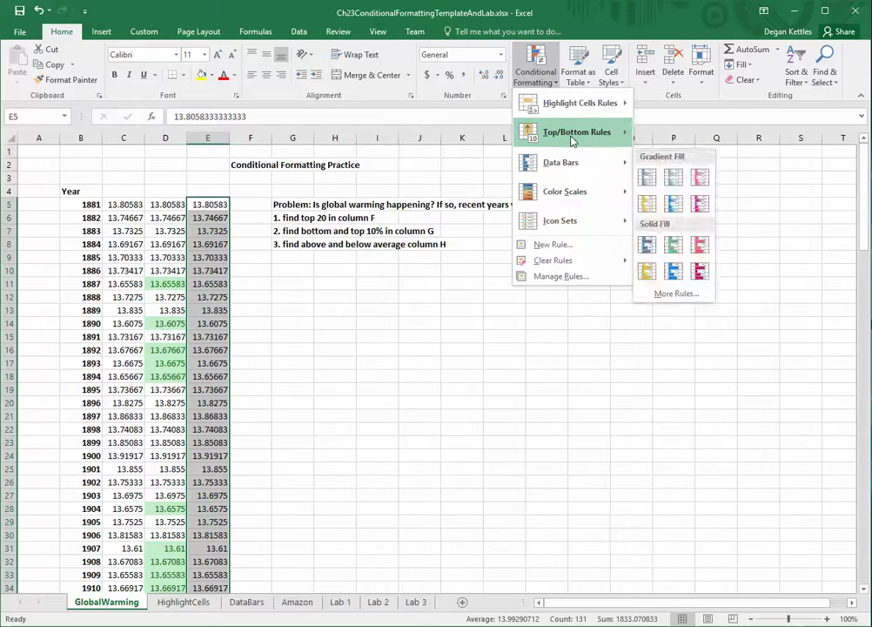
{"action": "left_click", "coordinate": [687, 279]}
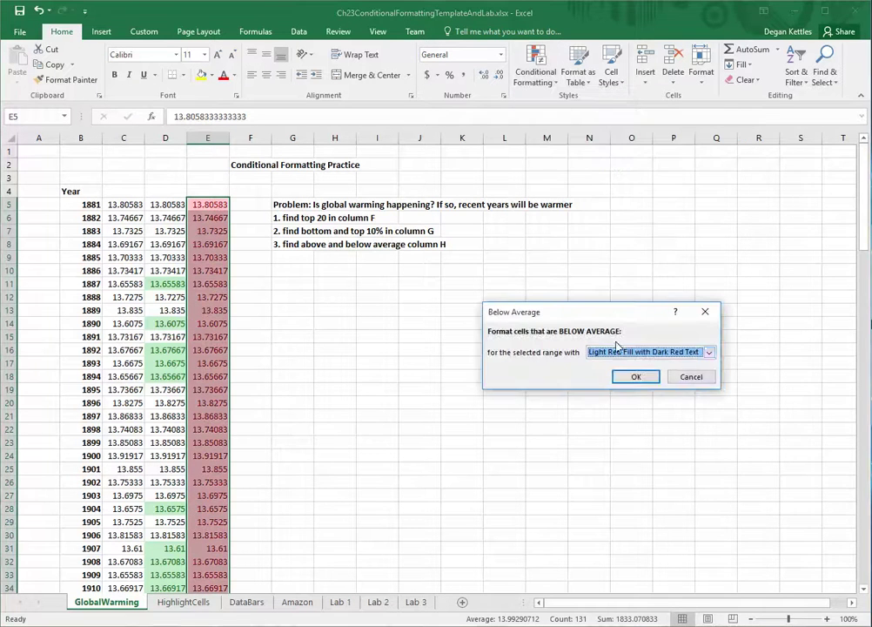
{"action": "left_click", "coordinate": [644, 352]}
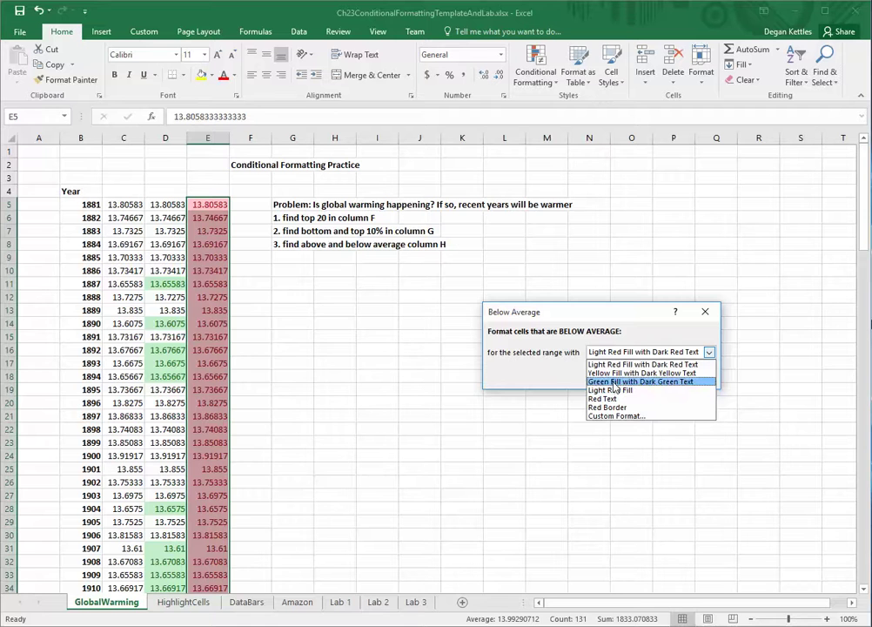
{"action": "left_click", "coordinate": [620, 374]}
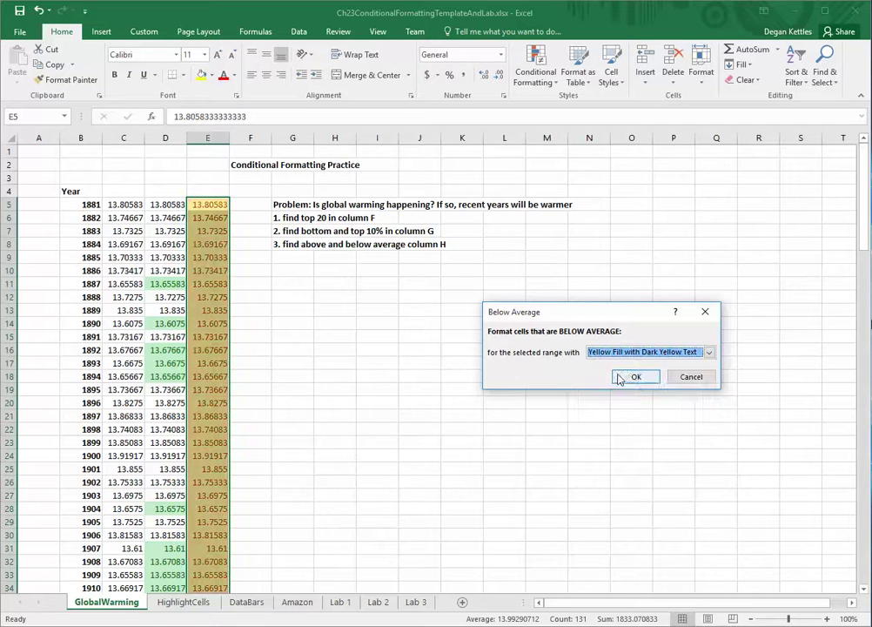
{"action": "left_click", "coordinate": [633, 376]}
{"action": "left_click", "coordinate": [459, 361]}
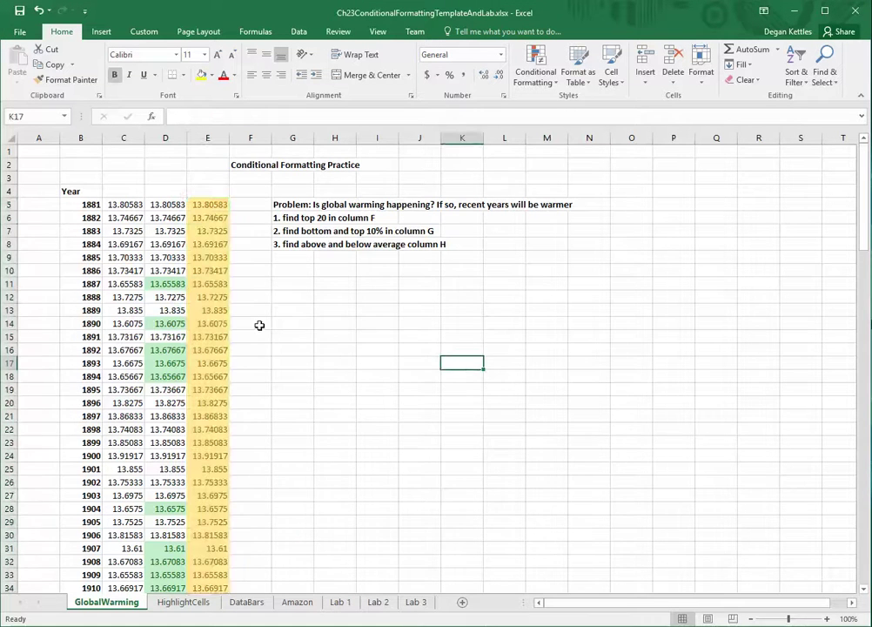
Step: Examine how above-average and below-average temperatures in column E are spread across the years from 1881 to 2011
{"action": "scroll", "coordinate": [259, 325], "scroll_direction": "down", "scroll_amount": 10}
{"action": "scroll", "coordinate": [259, 326], "scroll_direction": "down", "scroll_amount": 5}
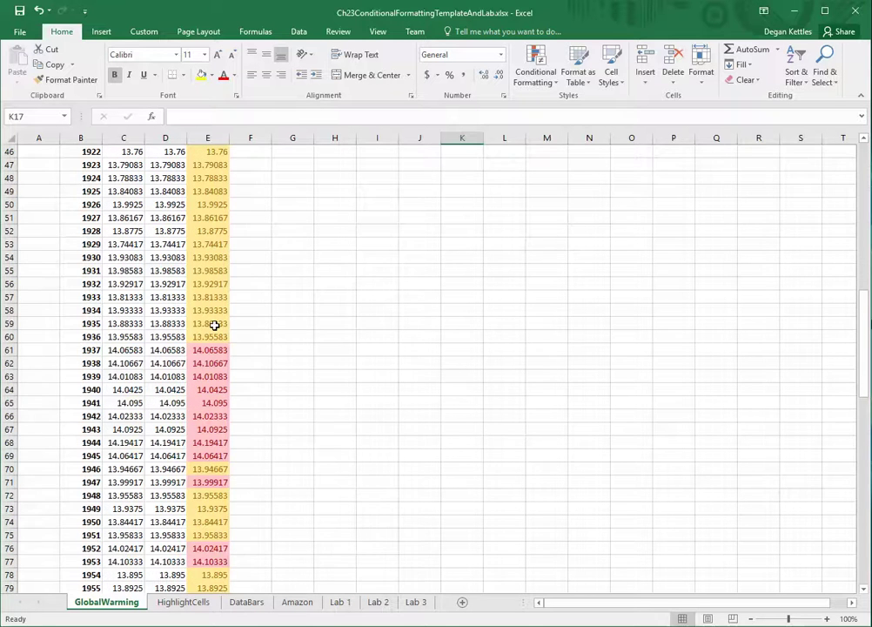
{"action": "scroll", "coordinate": [214, 325], "scroll_direction": "down", "scroll_amount": 4}
{"action": "scroll", "coordinate": [215, 324], "scroll_direction": "up", "scroll_amount": 2}
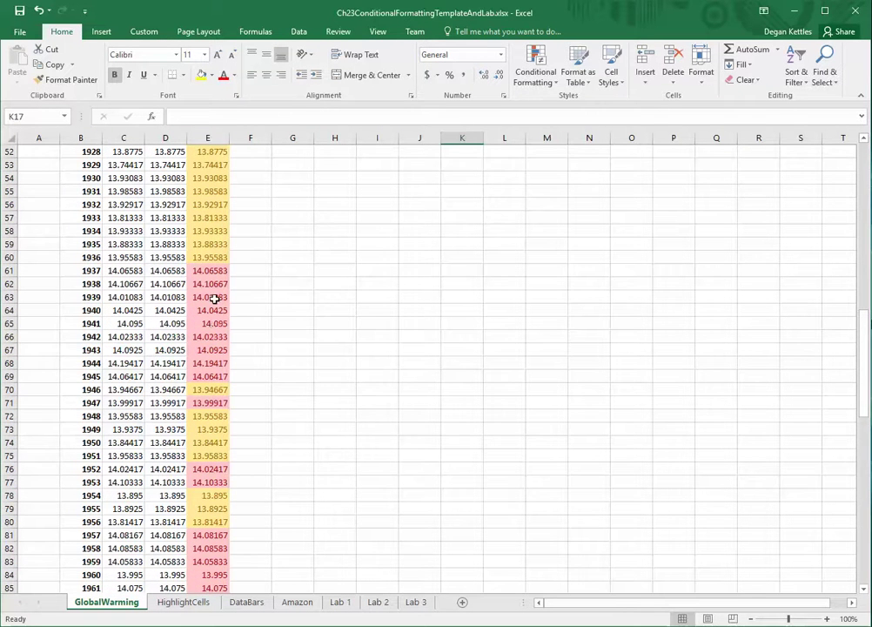
{"action": "scroll", "coordinate": [223, 312], "scroll_direction": "up", "scroll_amount": 8}
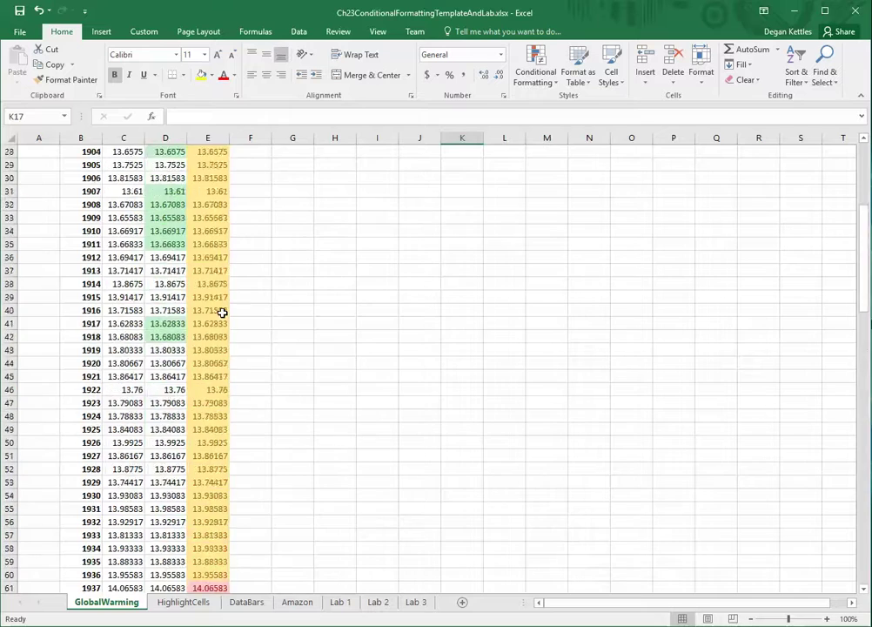
{"action": "scroll", "coordinate": [223, 312], "scroll_direction": "down", "scroll_amount": 10}
{"action": "scroll", "coordinate": [223, 312], "scroll_direction": "down", "scroll_amount": 17}
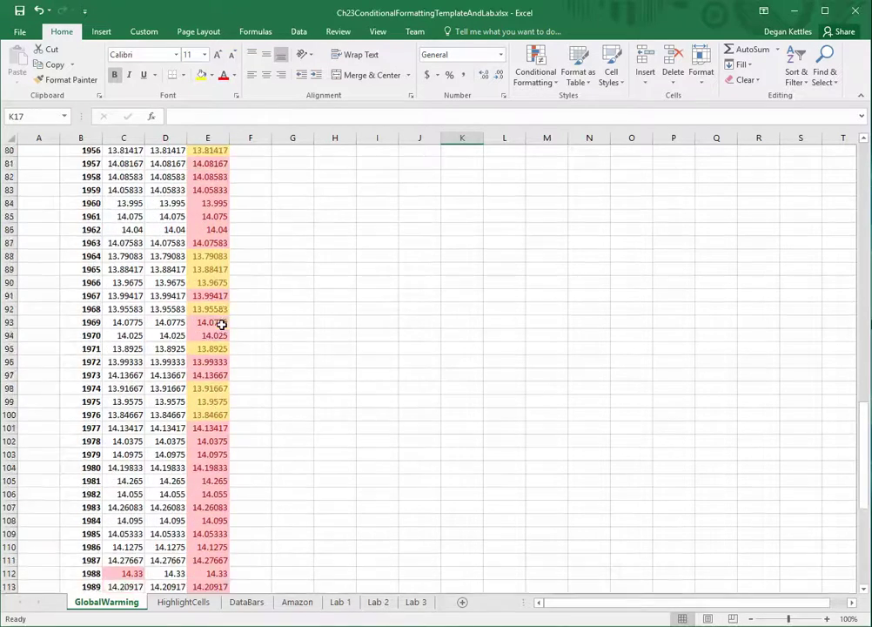
{"action": "scroll", "coordinate": [223, 325], "scroll_direction": "up", "scroll_amount": 20}
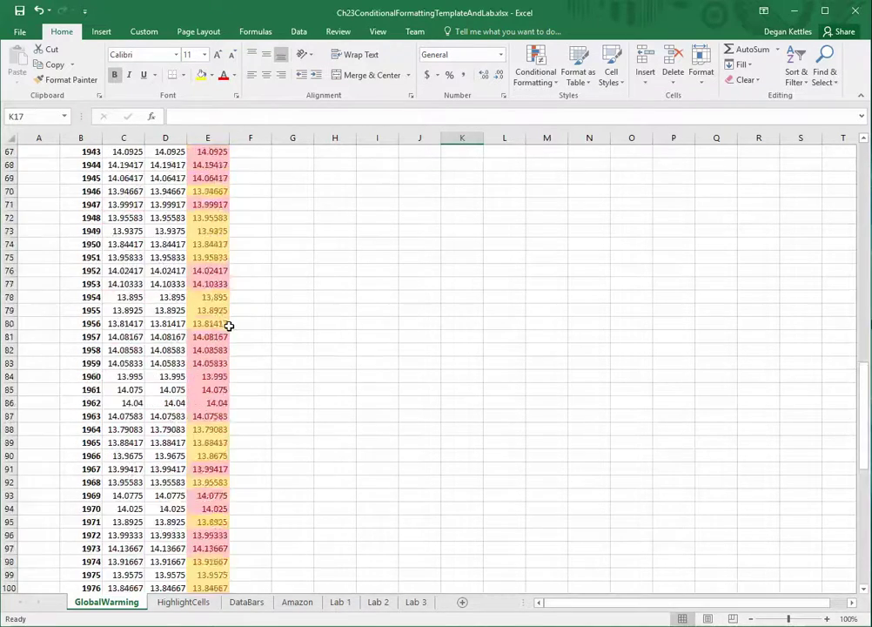
{"action": "scroll", "coordinate": [228, 326], "scroll_direction": "down", "scroll_amount": 14}
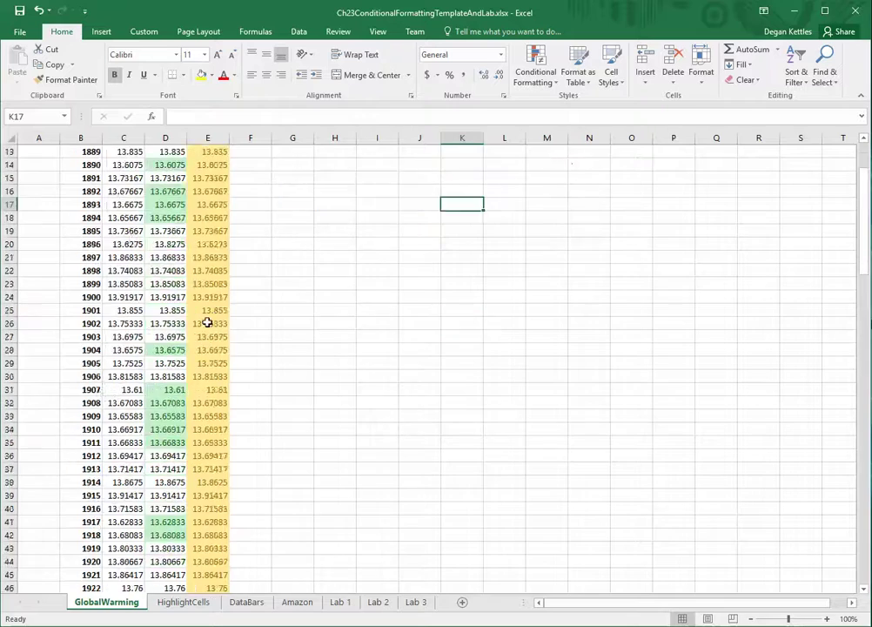
{"action": "scroll", "coordinate": [211, 403], "scroll_direction": "up", "scroll_amount": 7}
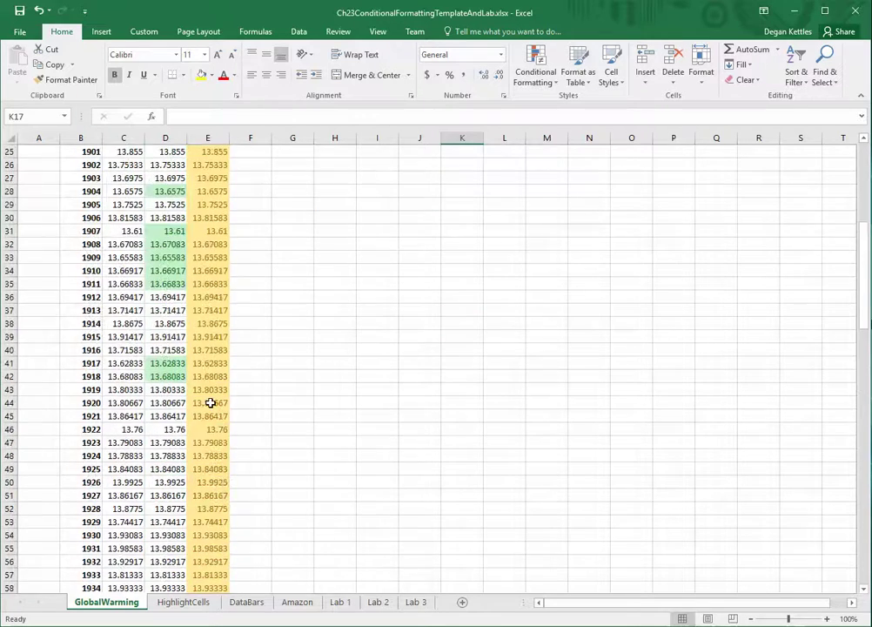
{"action": "scroll", "coordinate": [210, 403], "scroll_direction": "down", "scroll_amount": 7}
{"action": "scroll", "coordinate": [211, 403], "scroll_direction": "up", "scroll_amount": 6}
{"action": "scroll", "coordinate": [211, 403], "scroll_direction": "up", "scroll_amount": 2}
{"action": "scroll", "coordinate": [211, 403], "scroll_direction": "down", "scroll_amount": 11}
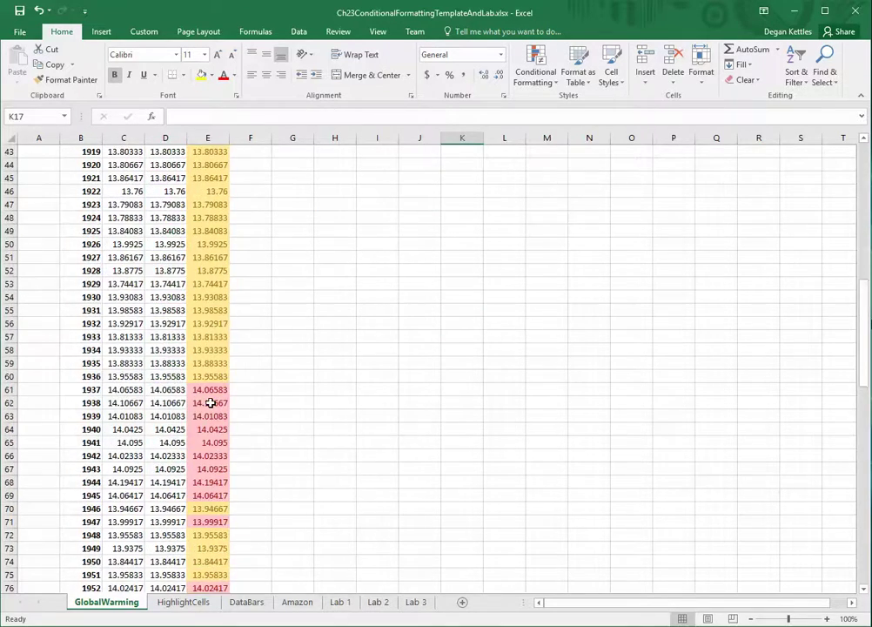
{"action": "scroll", "coordinate": [211, 403], "scroll_direction": "up", "scroll_amount": 10}
{"action": "scroll", "coordinate": [210, 403], "scroll_direction": "down", "scroll_amount": 10}
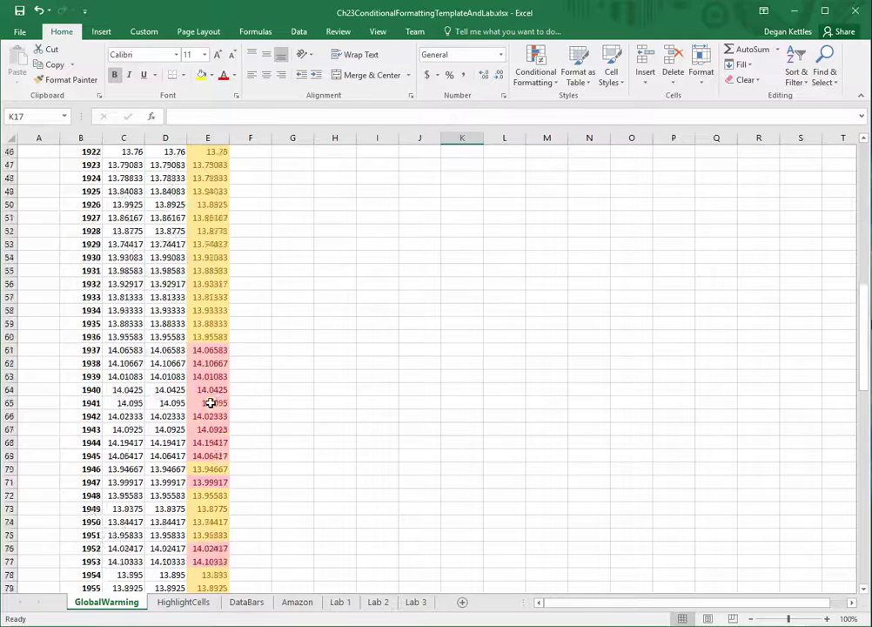
{"action": "scroll", "coordinate": [211, 403], "scroll_direction": "down", "scroll_amount": 19}
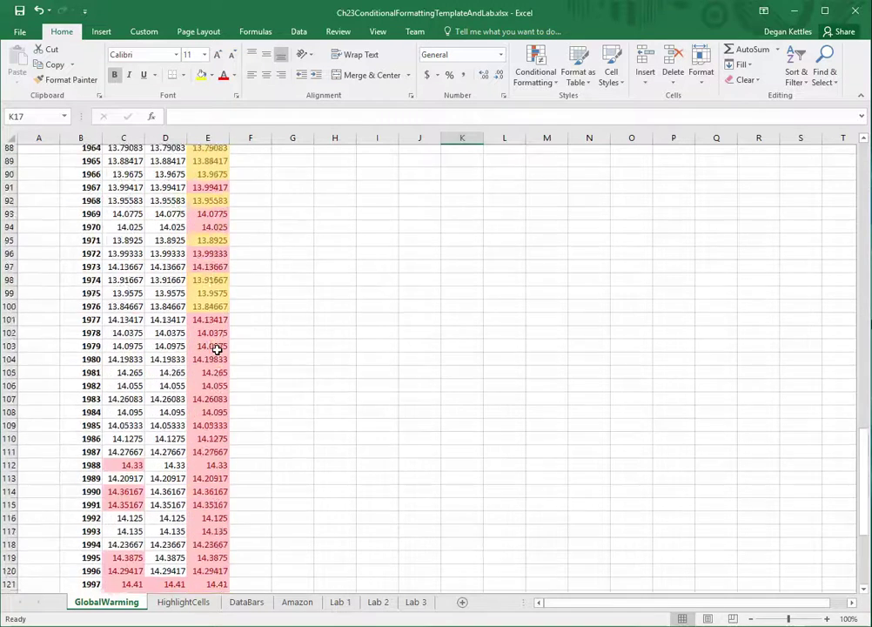
{"action": "scroll", "coordinate": [217, 349], "scroll_direction": "up", "scroll_amount": 16}
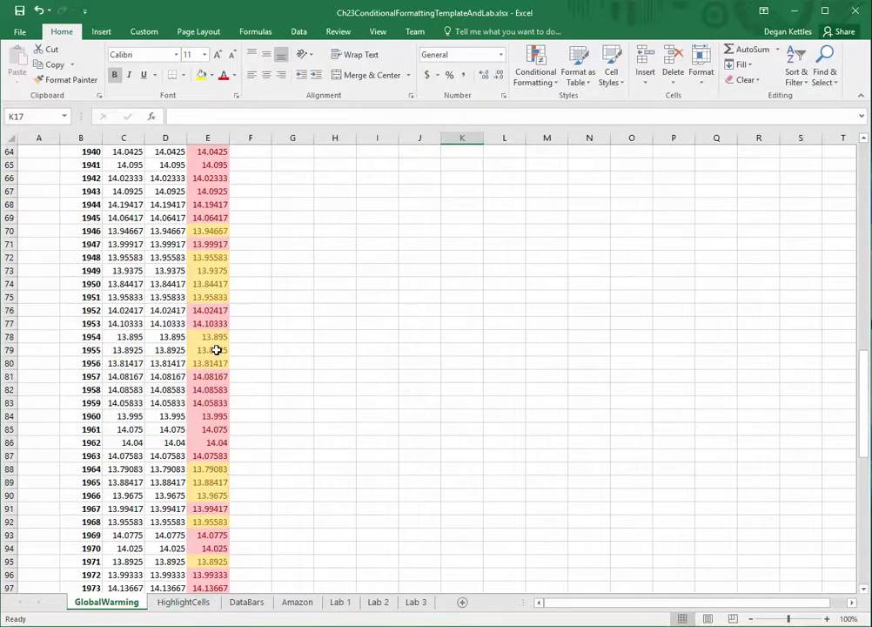
{"action": "scroll", "coordinate": [214, 349], "scroll_direction": "up", "scroll_amount": 2}
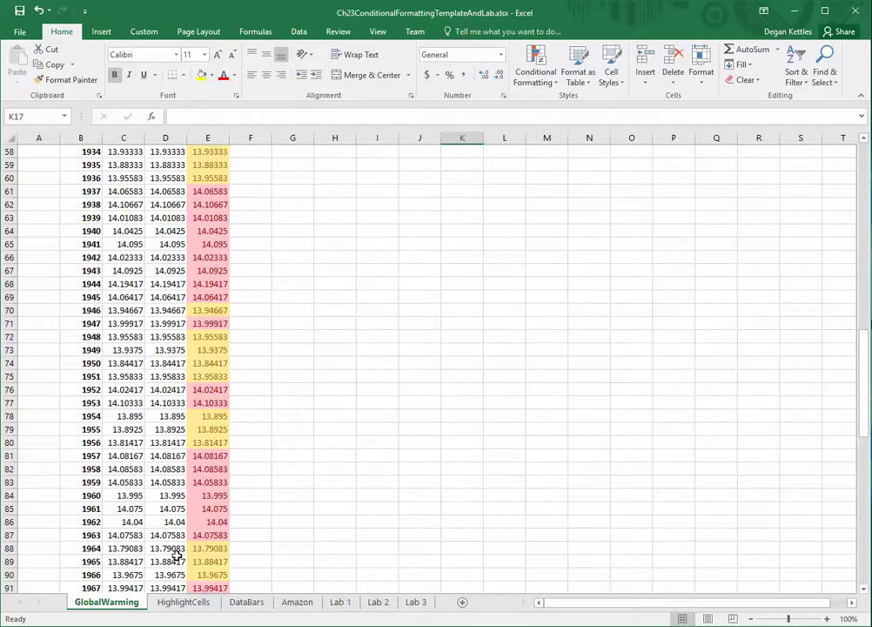
Step: On the HighlightCells sheet, highlight duplicate names in C2:C11 with Light Red Fill with Dark Red Text
{"action": "left_click", "coordinate": [183, 602]}
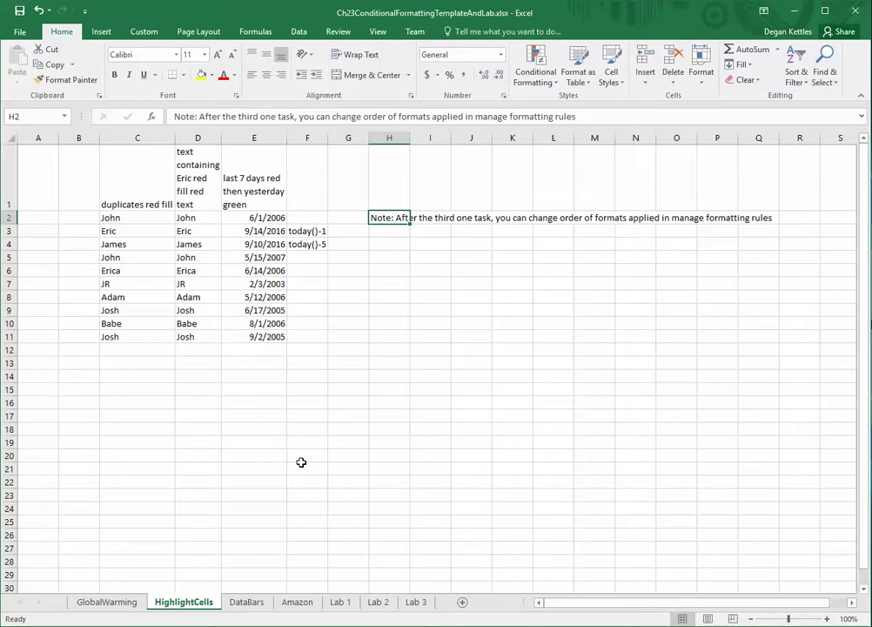
{"action": "left_click", "coordinate": [139, 192]}
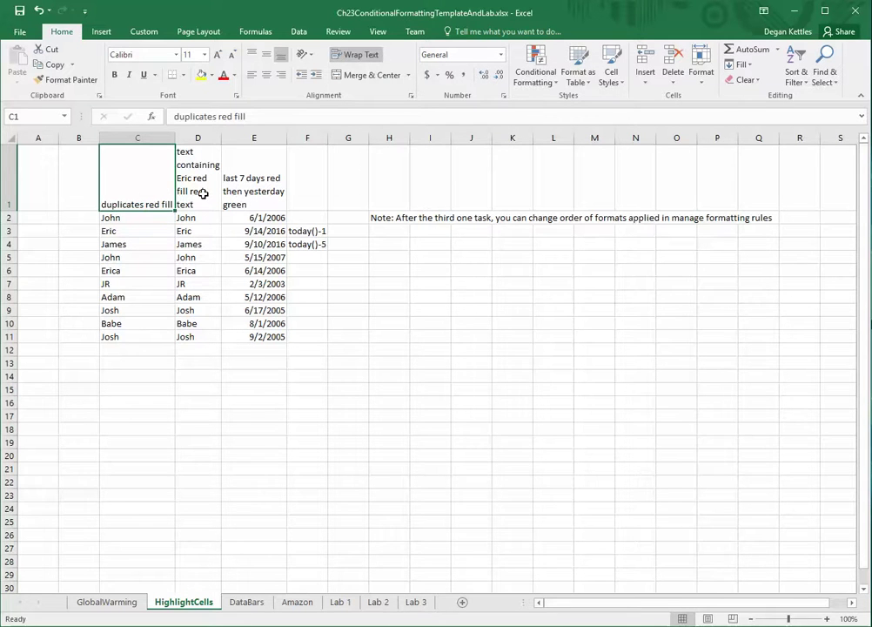
{"action": "left_click_drag", "start_coordinate": [129, 217], "coordinate": [128, 338]}
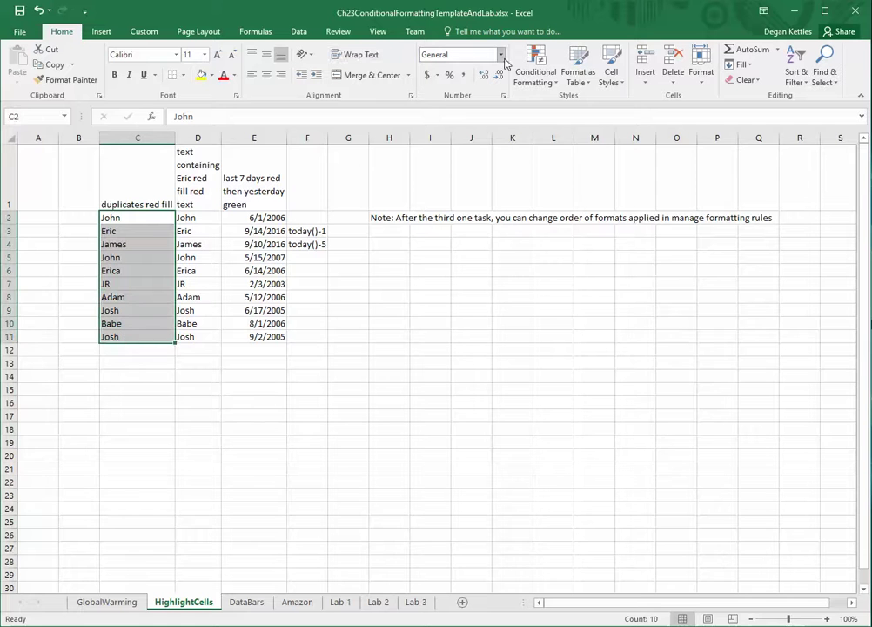
{"action": "left_click", "coordinate": [549, 83]}
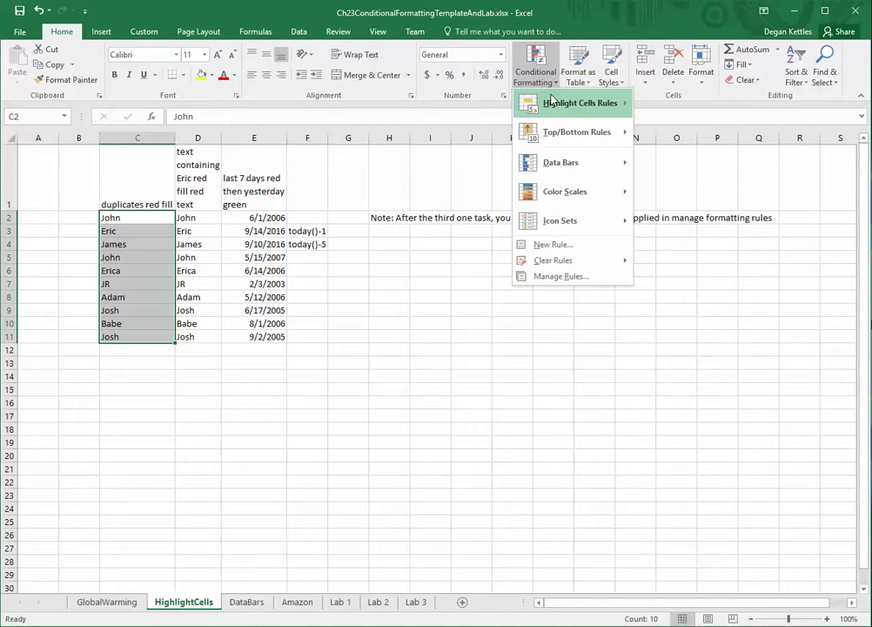
{"action": "mouse_move", "coordinate": [552, 102]}
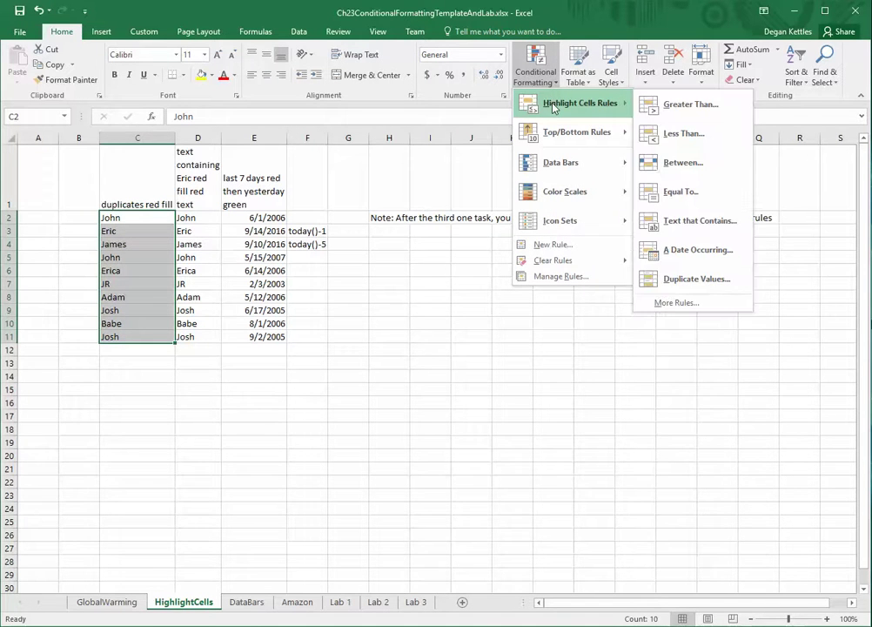
{"action": "left_click", "coordinate": [705, 278]}
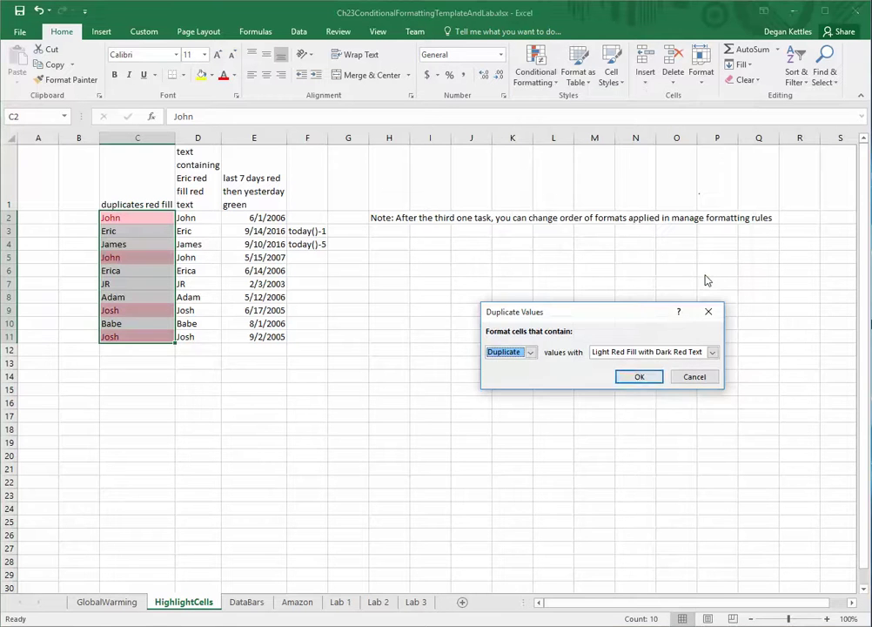
{"action": "left_click", "coordinate": [634, 376]}
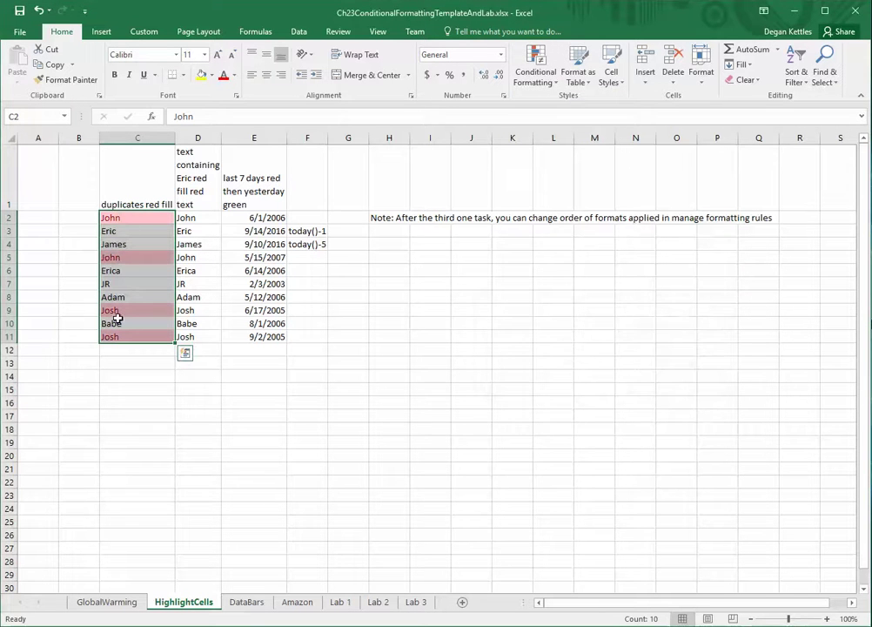
{"action": "left_click", "coordinate": [107, 372]}
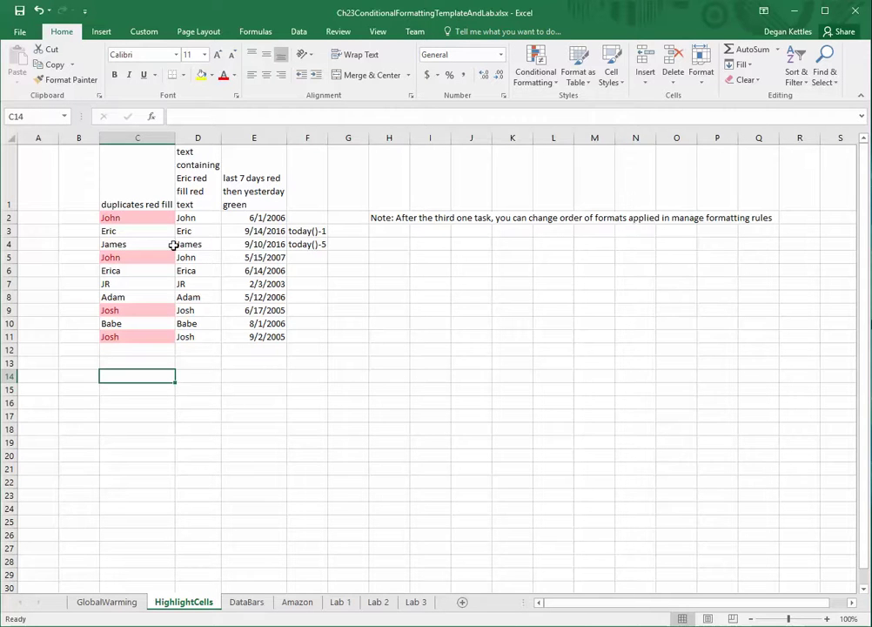
Step: Add a Text That Contains rule to D2:D11 for the name in the column heading, with Light Red Fill with Dark Red Text
{"action": "left_click", "coordinate": [203, 216]}
{"action": "left_click_drag", "start_coordinate": [203, 216], "coordinate": [206, 337]}
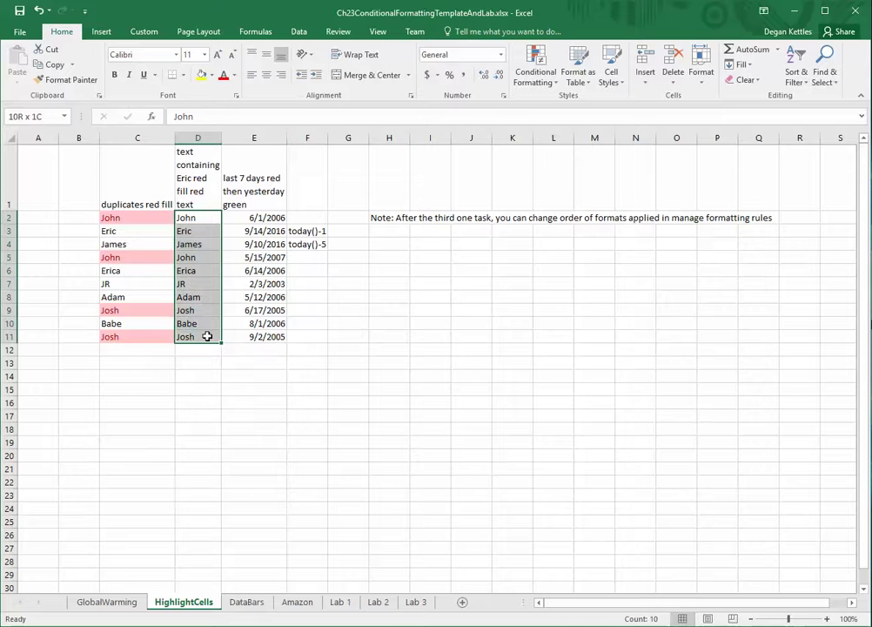
{"action": "left_click", "coordinate": [541, 87]}
{"action": "mouse_move", "coordinate": [557, 102]}
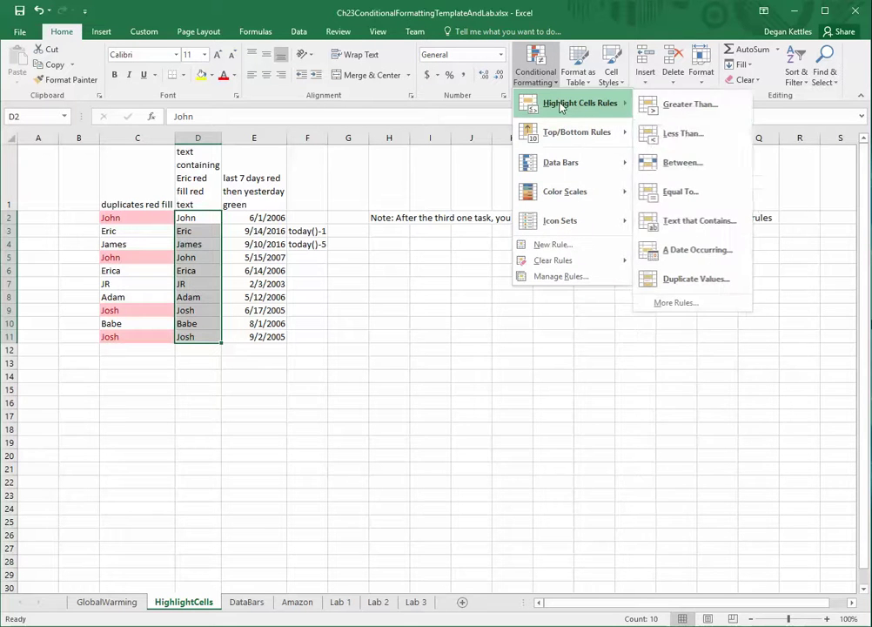
{"action": "left_click", "coordinate": [693, 222]}
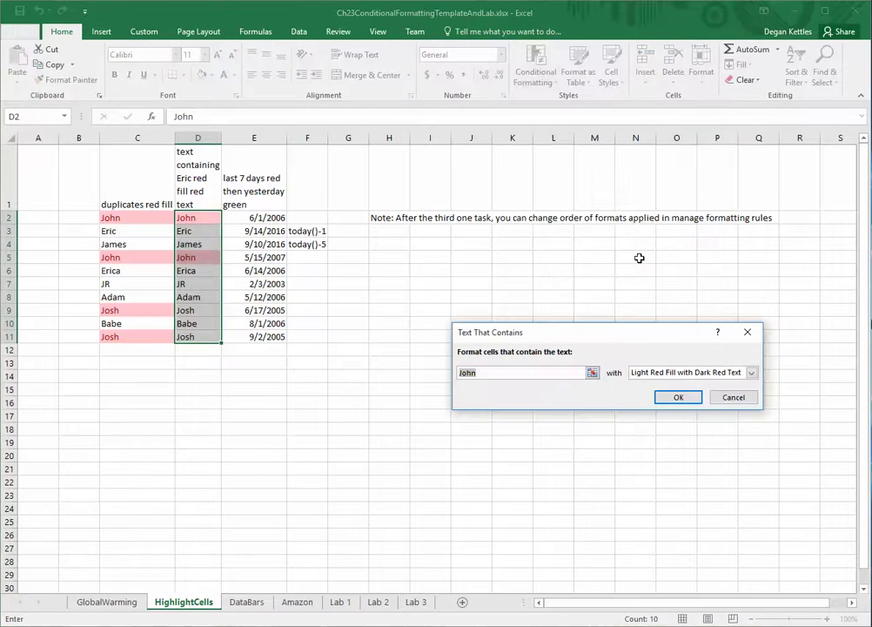
{"action": "type", "text": "Eric"}
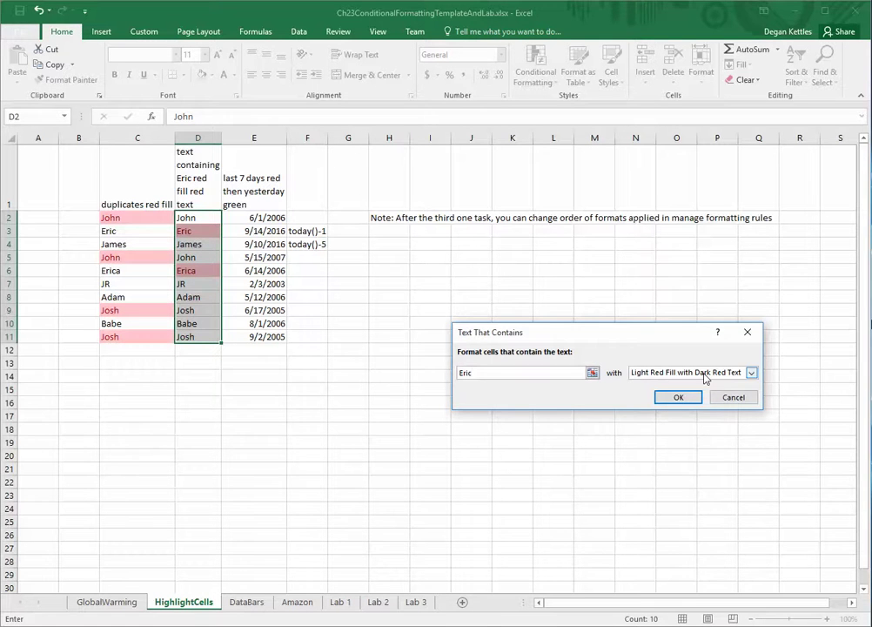
{"action": "left_click", "coordinate": [678, 397]}
{"action": "left_click", "coordinate": [194, 375]}
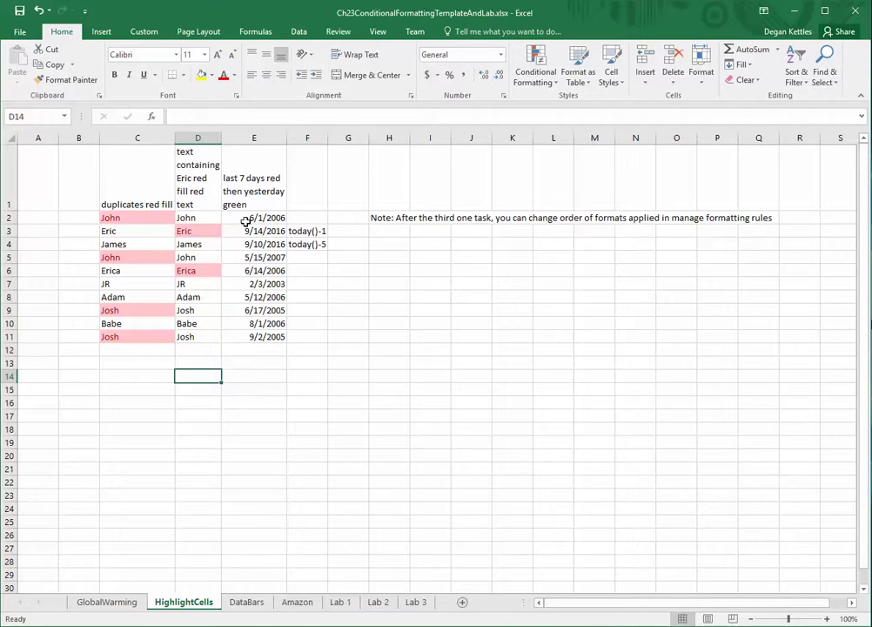
Step: Add a Date Occurring rule to E2:E11 for dates in the last 7 days, with Light Red Fill with Dark Red Text
{"action": "left_click_drag", "start_coordinate": [248, 217], "coordinate": [253, 336]}
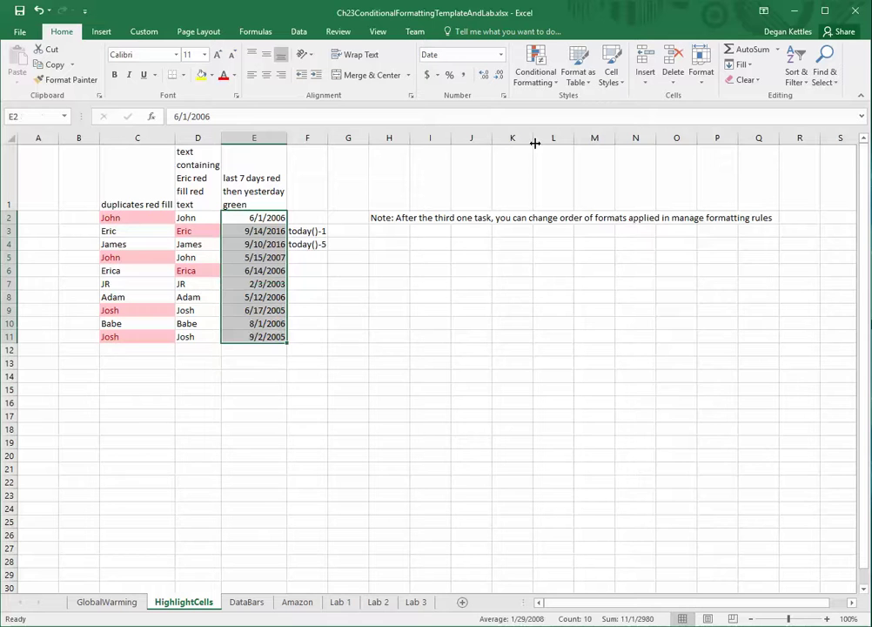
{"action": "left_click", "coordinate": [545, 78]}
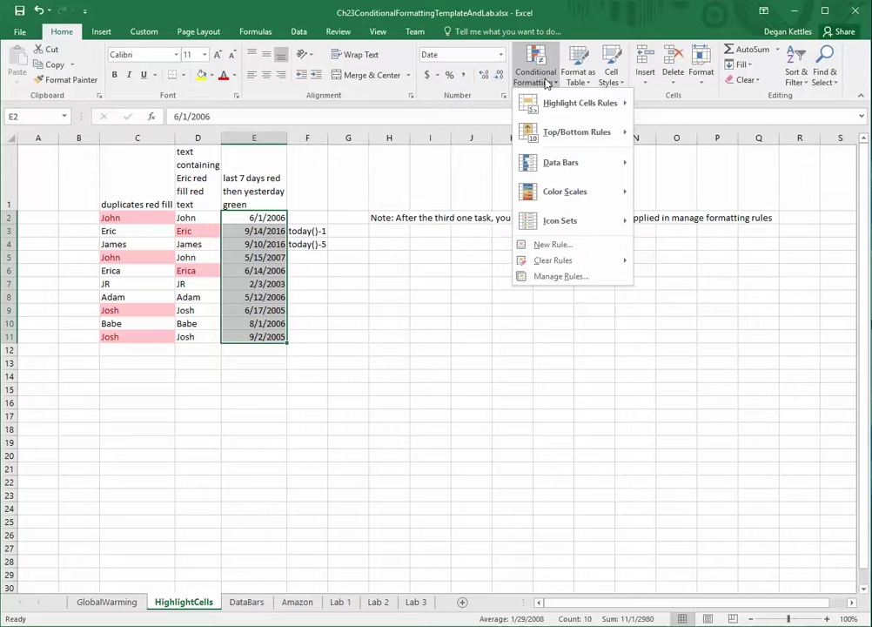
{"action": "mouse_move", "coordinate": [533, 103]}
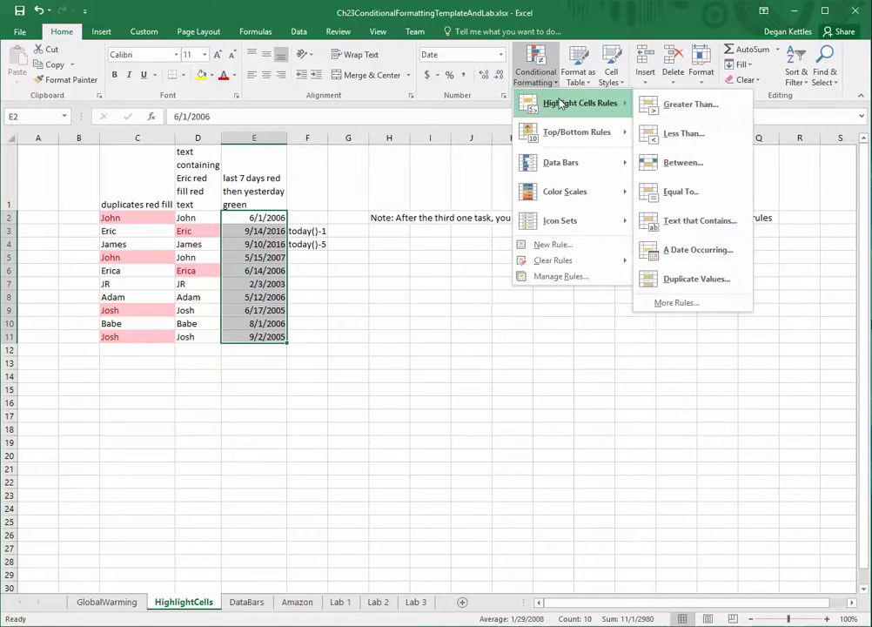
{"action": "left_click", "coordinate": [701, 250]}
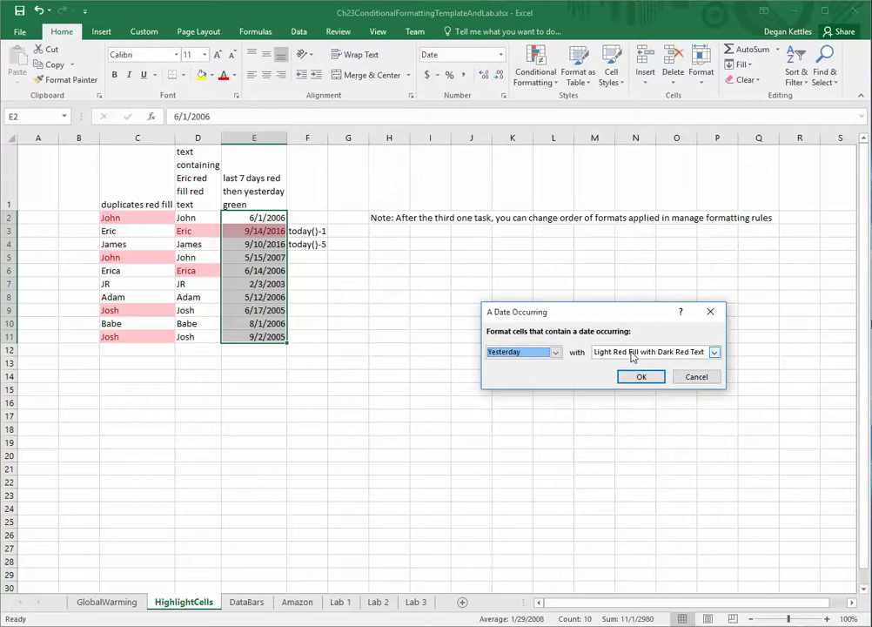
{"action": "left_click", "coordinate": [512, 353]}
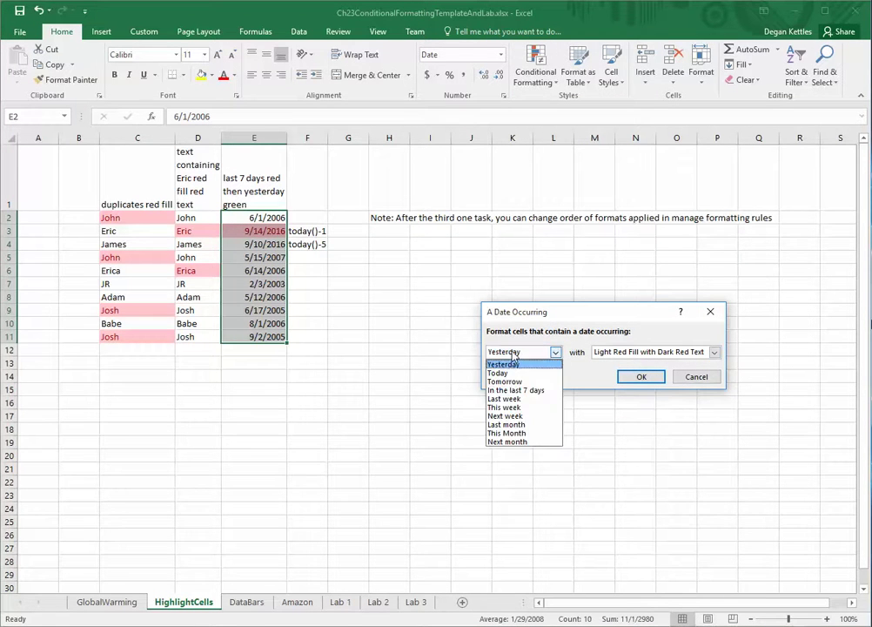
{"action": "left_click", "coordinate": [516, 390]}
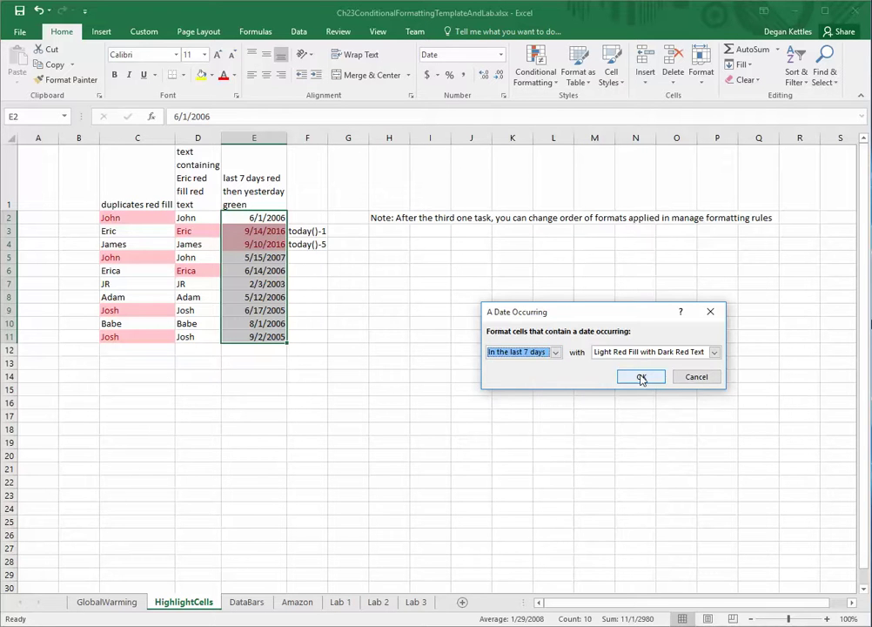
{"action": "left_click", "coordinate": [640, 376]}
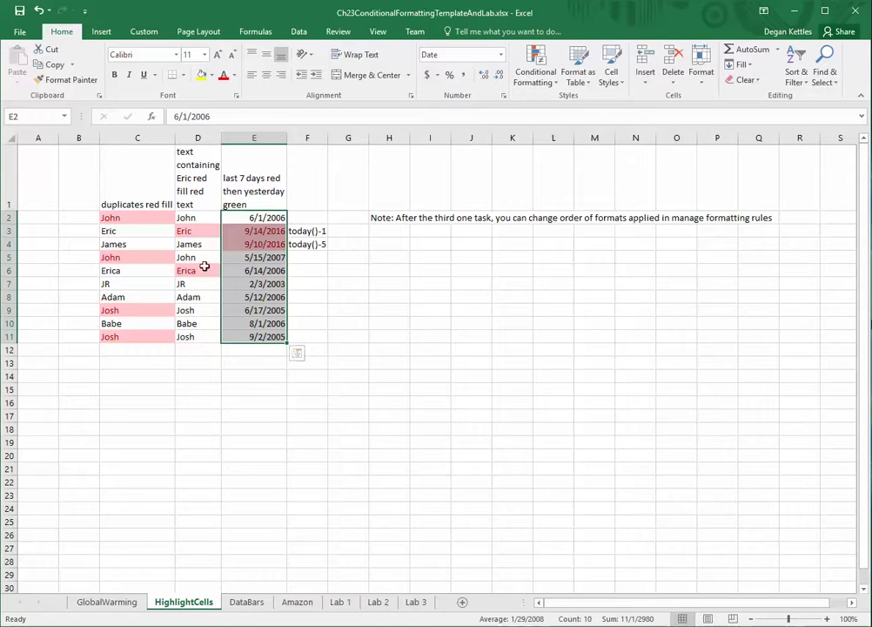
Step: Add a second Date Occurring rule to the column E dates for Yesterday, with Green Fill with Dark Green Text
{"action": "left_click", "coordinate": [540, 78]}
{"action": "mouse_move", "coordinate": [547, 107]}
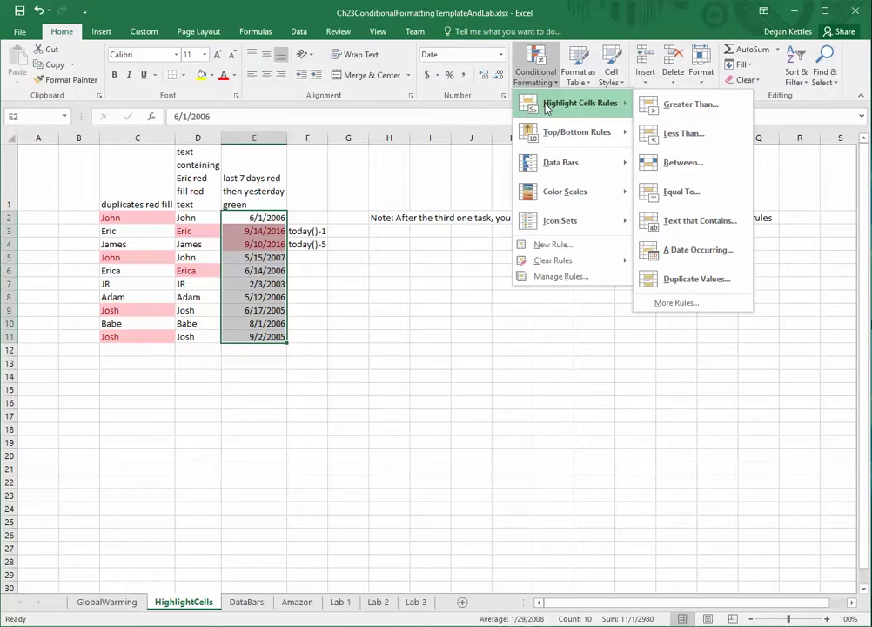
{"action": "left_click", "coordinate": [697, 254]}
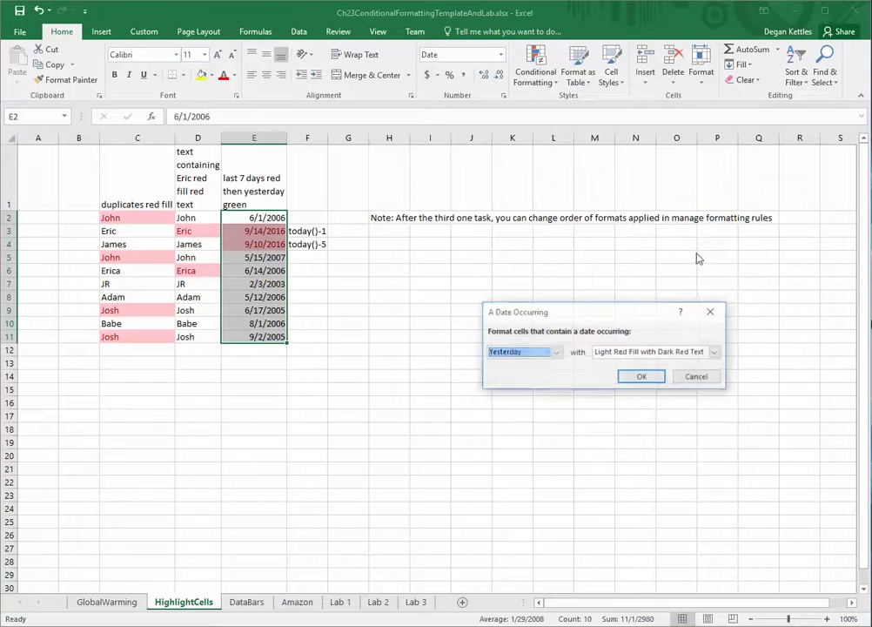
{"action": "left_click", "coordinate": [714, 352]}
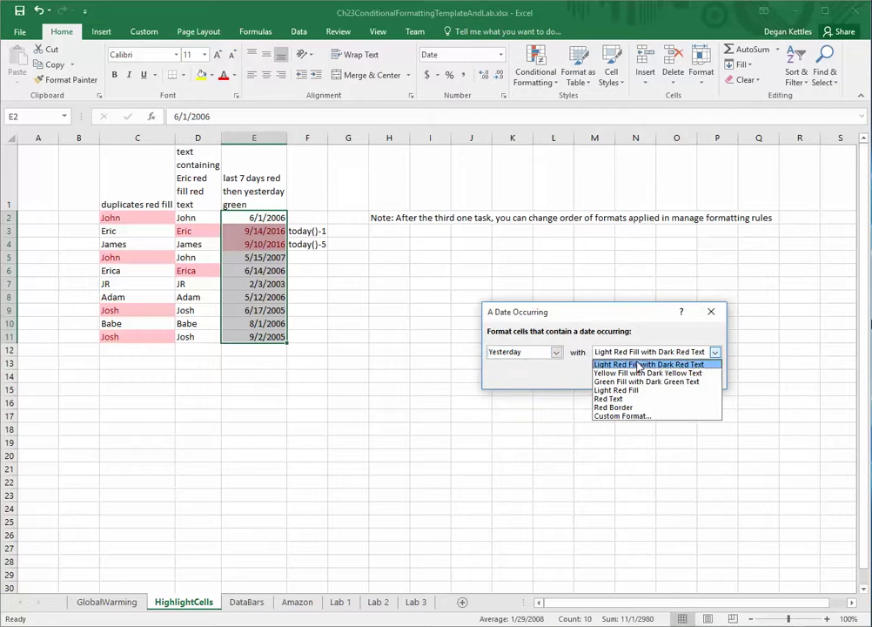
{"action": "left_click", "coordinate": [642, 381]}
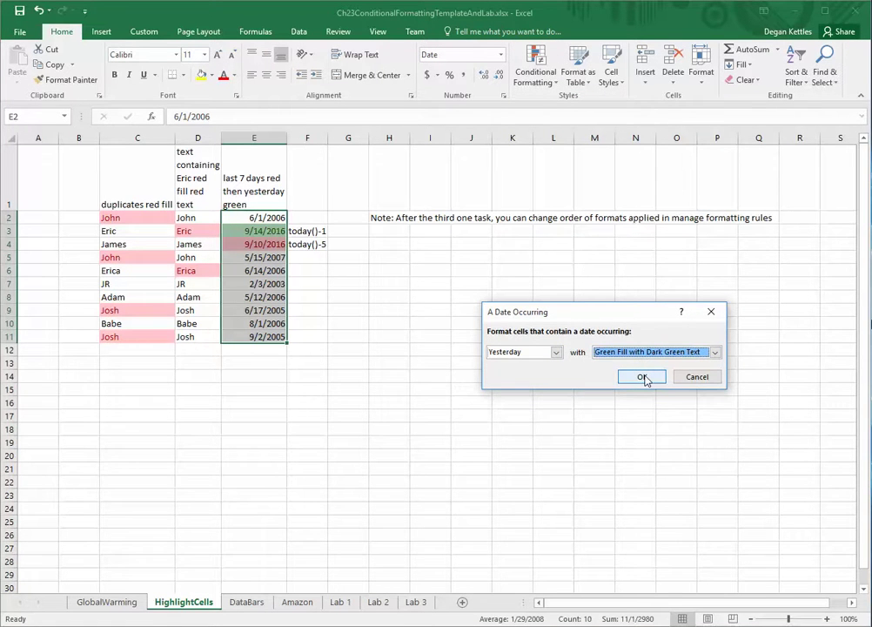
{"action": "left_click", "coordinate": [643, 378]}
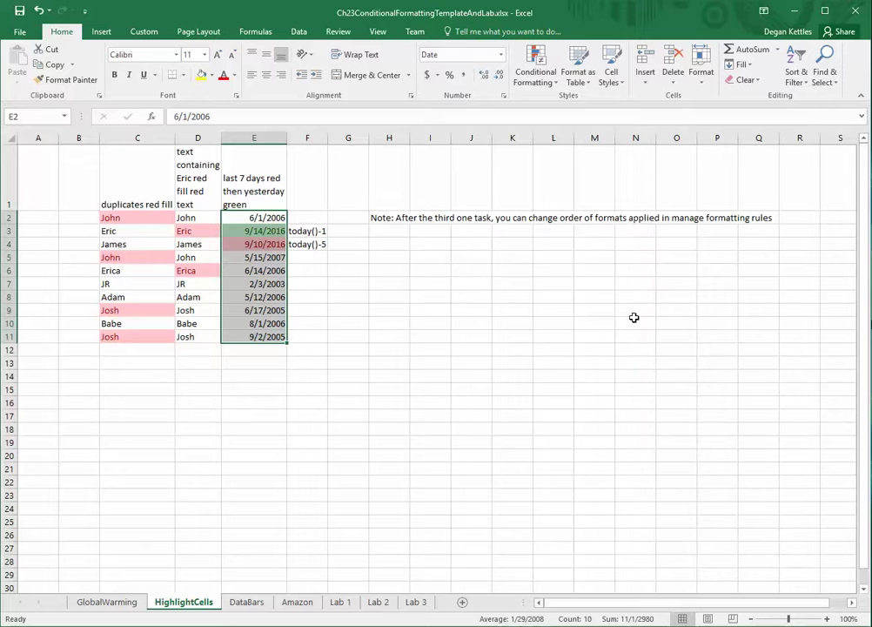
Step: Review the order of the conditional formatting rules applied to the column E dates in the Rules Manager
{"action": "left_click", "coordinate": [532, 80]}
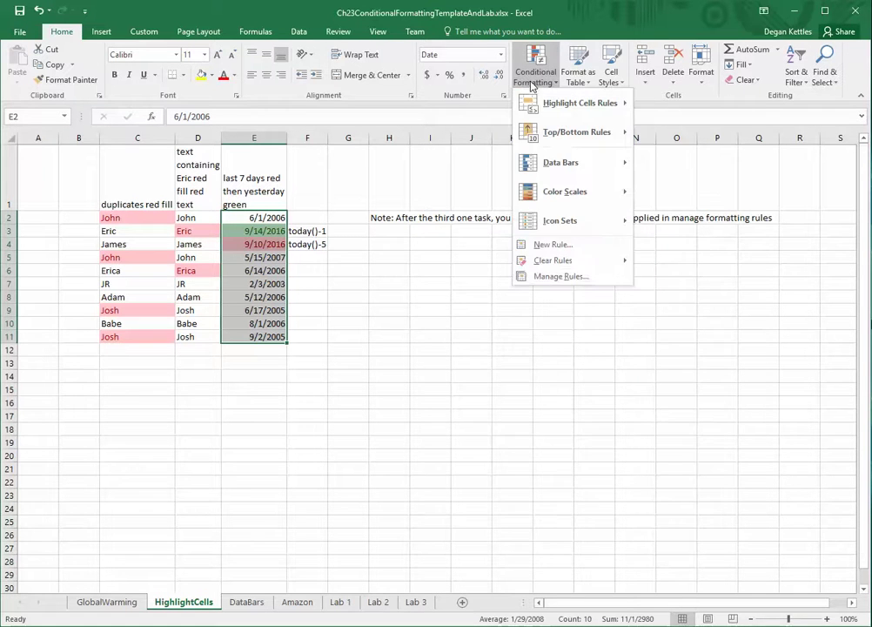
{"action": "left_click", "coordinate": [573, 278]}
{"action": "left_click_drag", "start_coordinate": [574, 279], "coordinate": [574, 296]}
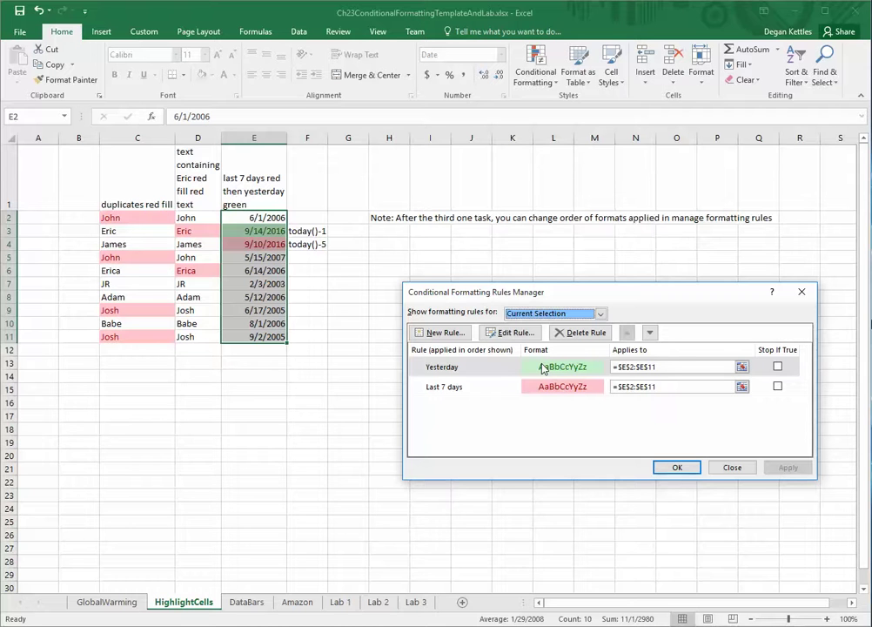
{"action": "left_click", "coordinate": [542, 368]}
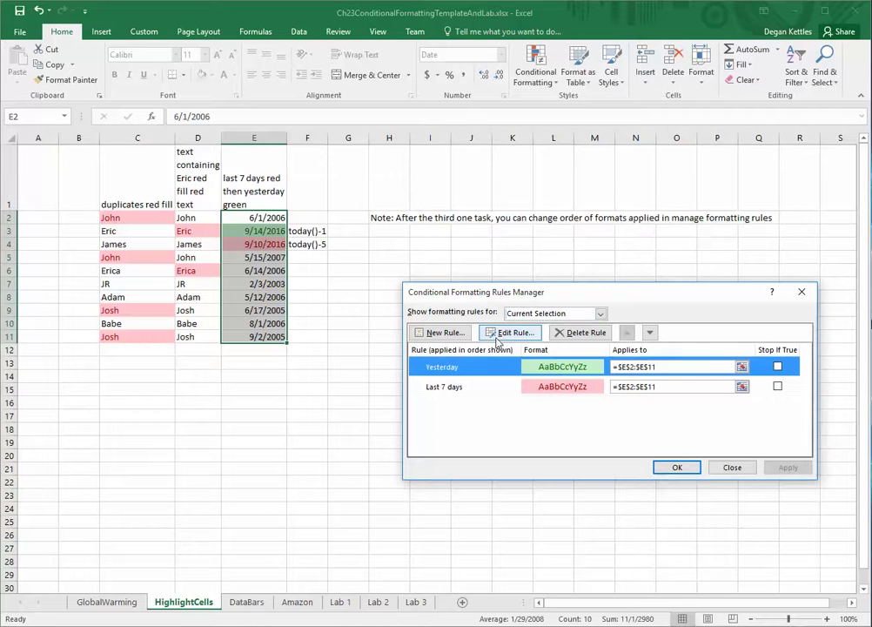
{"action": "left_click", "coordinate": [741, 470]}
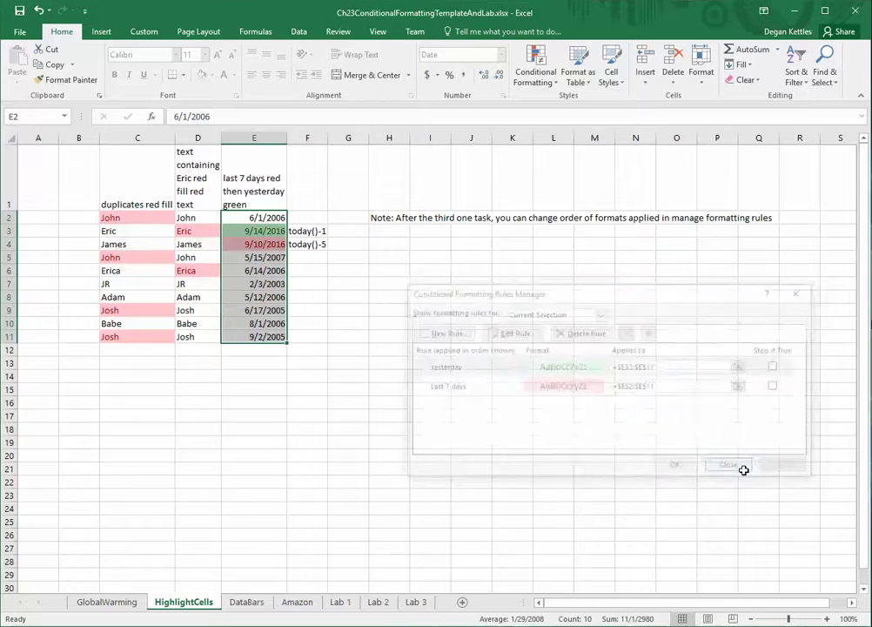
Step: On the DataBars sheet, apply gradient-fill Blue Data Bars to the values in D6:D15
{"action": "left_click", "coordinate": [248, 602]}
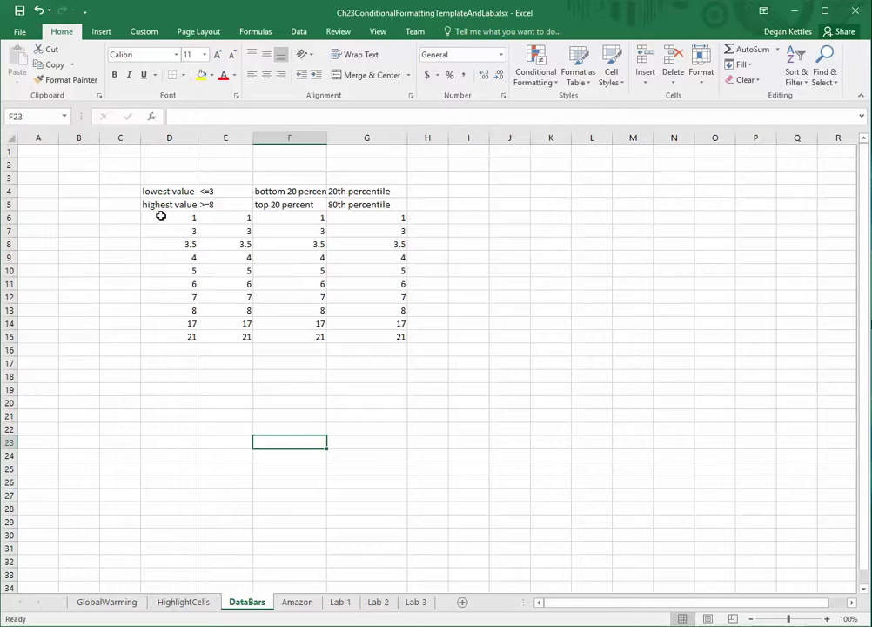
{"action": "left_click_drag", "start_coordinate": [161, 216], "coordinate": [167, 336]}
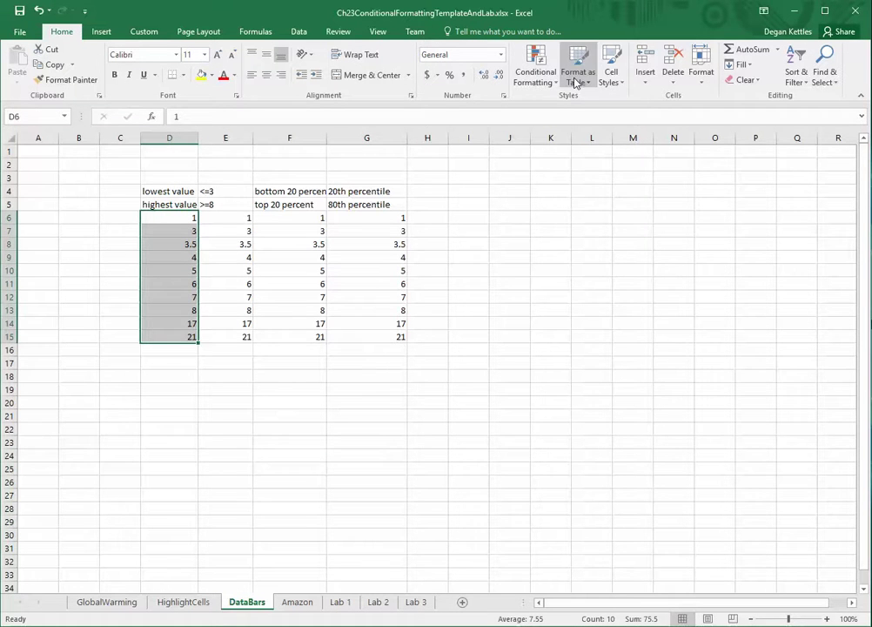
{"action": "left_click", "coordinate": [536, 81]}
{"action": "mouse_move", "coordinate": [571, 163]}
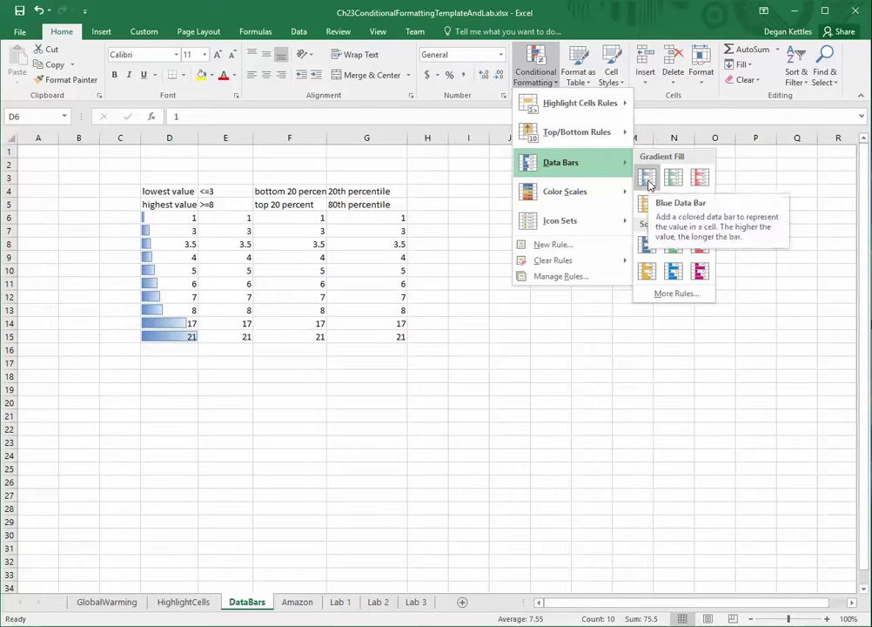
{"action": "left_click", "coordinate": [648, 180]}
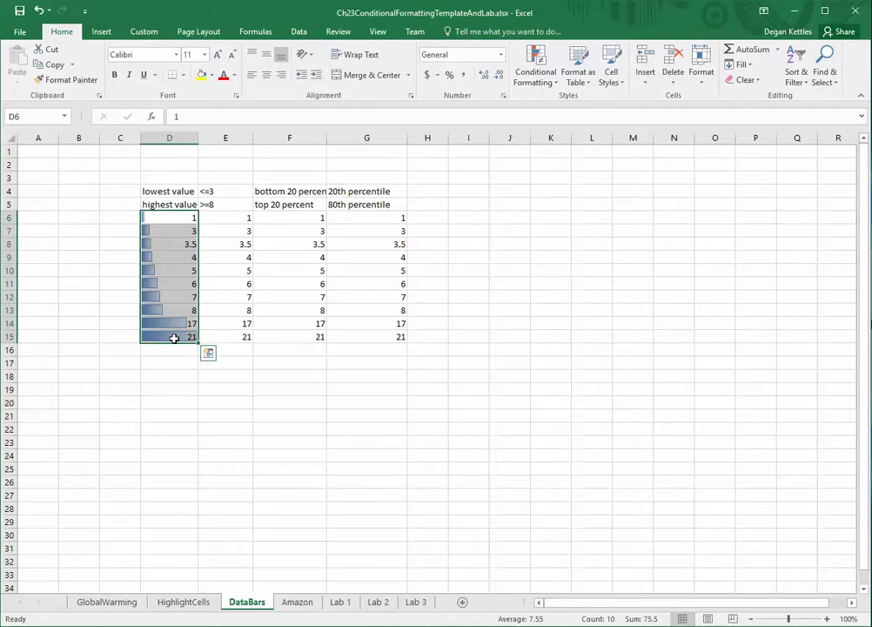
Step: Try different widths for column D to see how the data bars scale, leaving it slightly wider
{"action": "left_click", "coordinate": [189, 138]}
{"action": "left_click_drag", "start_coordinate": [199, 137], "coordinate": [321, 138]}
{"action": "left_click_drag", "start_coordinate": [407, 138], "coordinate": [449, 138]}
{"action": "left_click_drag", "start_coordinate": [207, 131], "coordinate": [209, 129]}
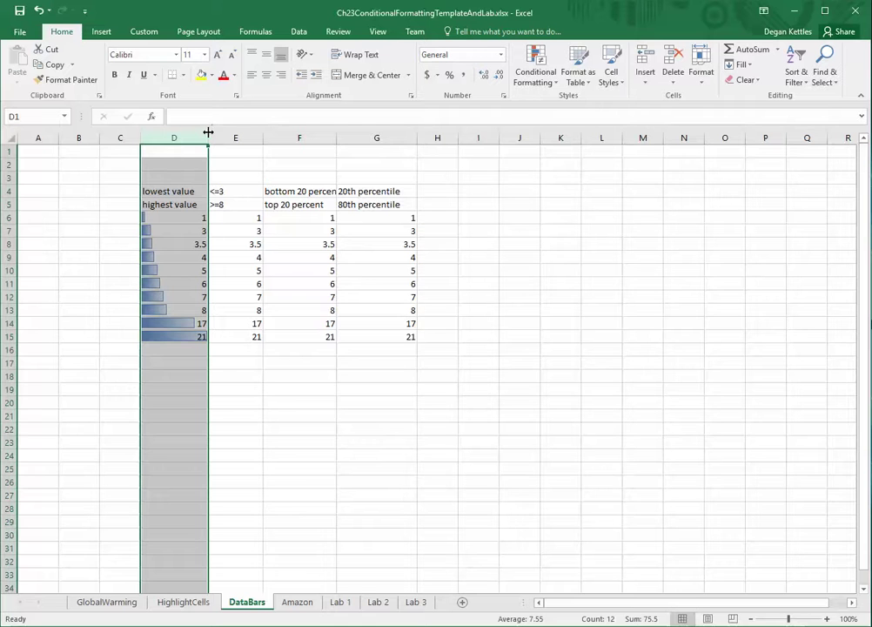
{"action": "left_click", "coordinate": [253, 219]}
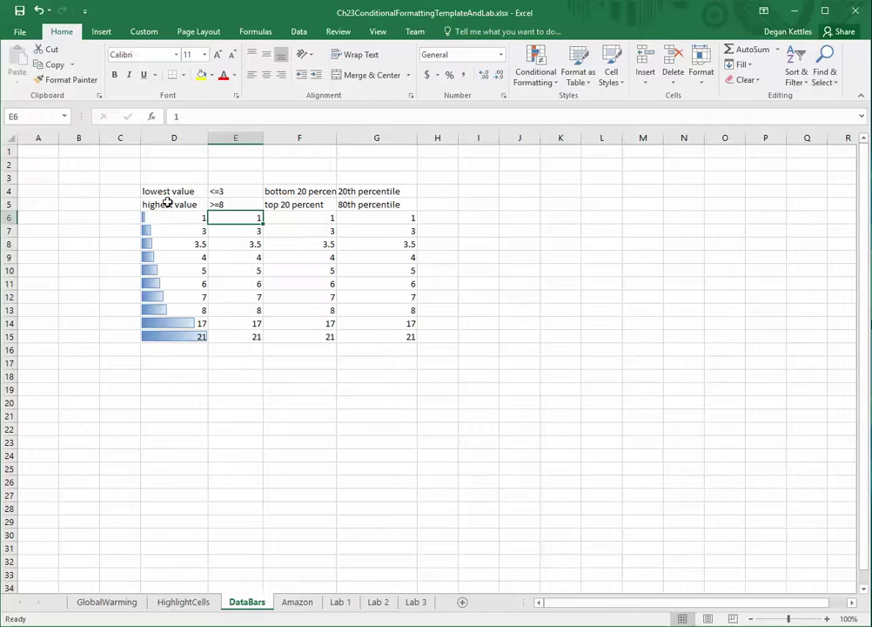
Step: Start a custom solid-fill Data Bar rule for E6:E15, with the minimum as Number 3
{"action": "left_click_drag", "start_coordinate": [241, 221], "coordinate": [250, 334]}
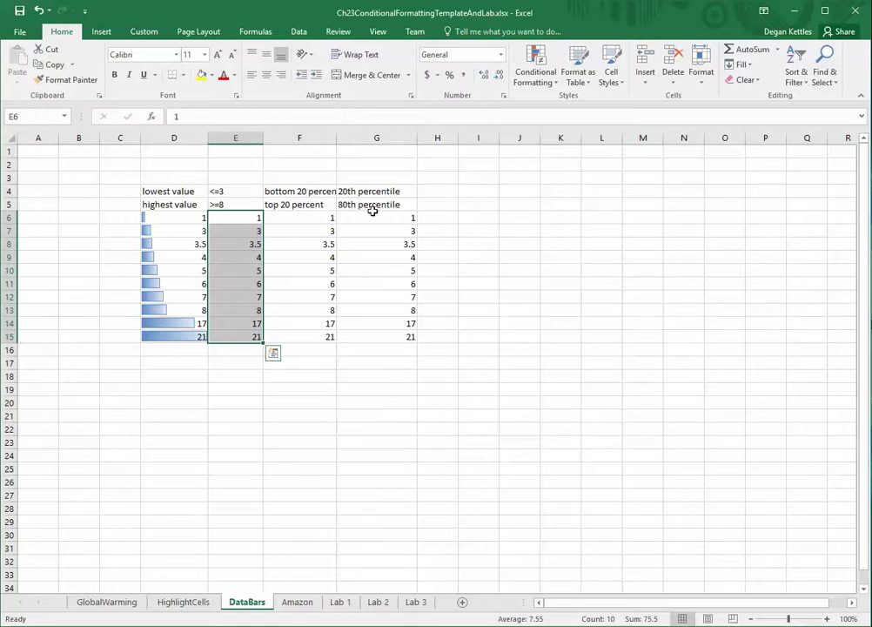
{"action": "left_click", "coordinate": [534, 81]}
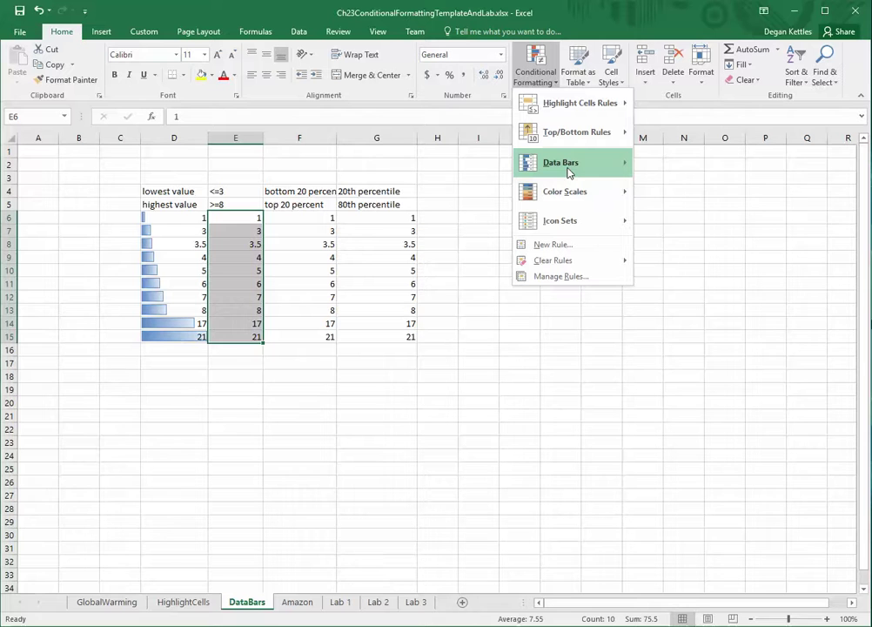
{"action": "mouse_move", "coordinate": [621, 167]}
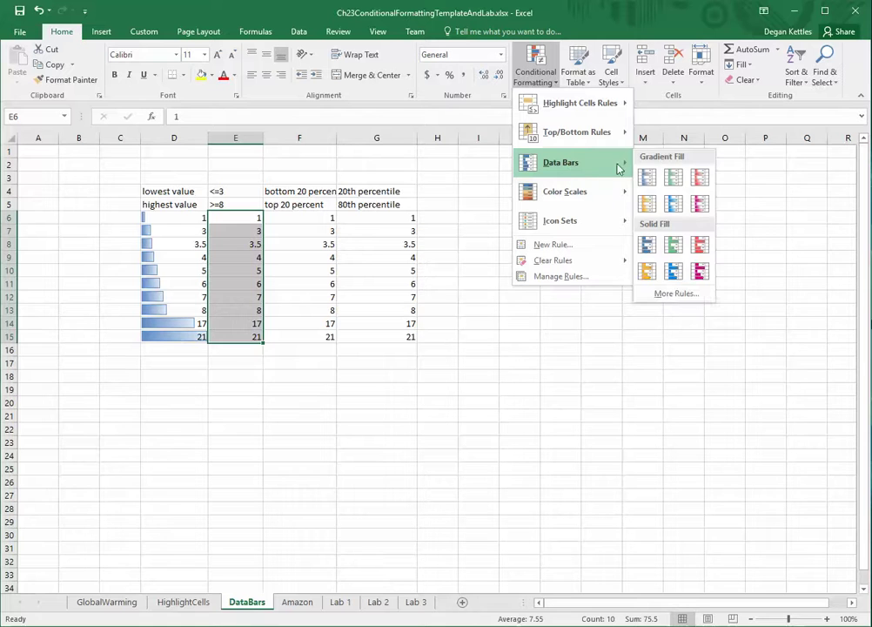
{"action": "left_click", "coordinate": [666, 295]}
{"action": "left_click", "coordinate": [614, 402]}
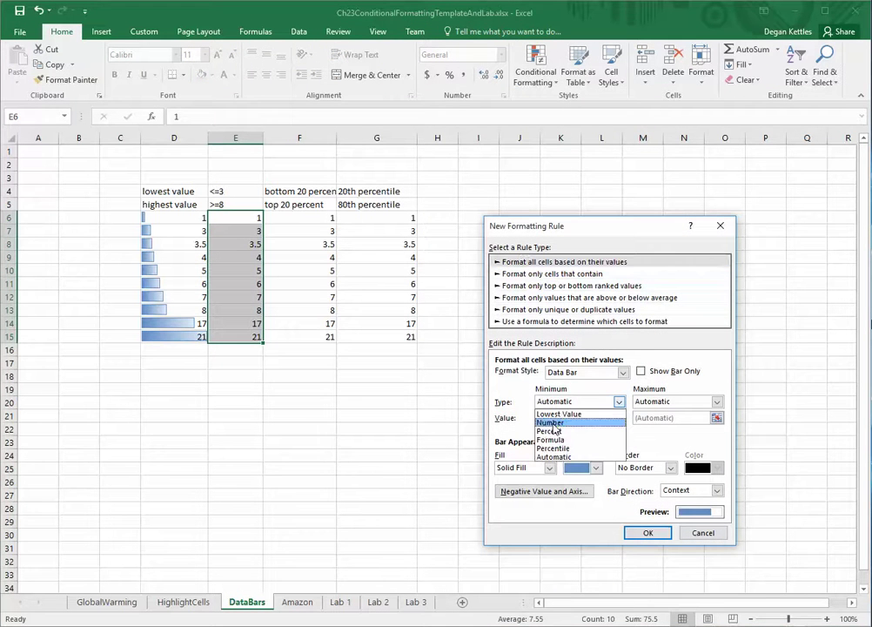
{"action": "left_click", "coordinate": [550, 423]}
{"action": "left_click", "coordinate": [539, 418]}
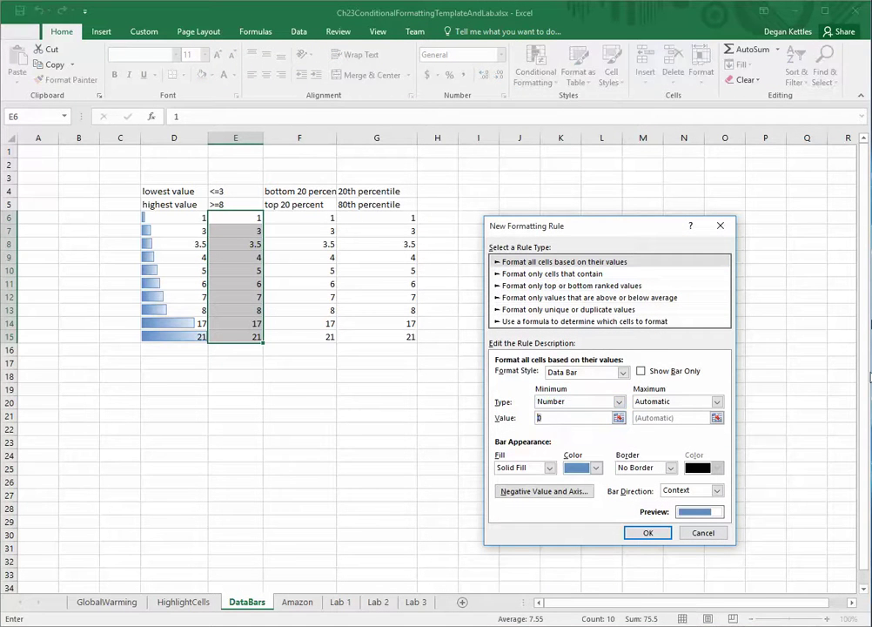
{"action": "type", "text": "3"}
Step: Set the maximum of the E6:E15 data bar rule to Number 8 and apply the rule
{"action": "left_click", "coordinate": [688, 401]}
{"action": "left_click", "coordinate": [665, 424]}
{"action": "type", "text": "8"}
{"action": "left_click", "coordinate": [647, 535]}
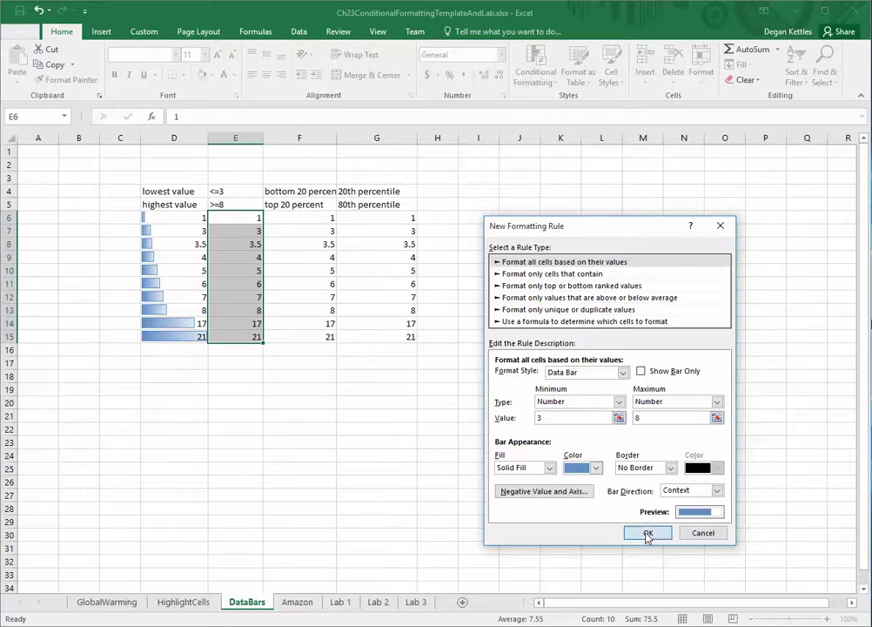
{"action": "left_click", "coordinate": [282, 414]}
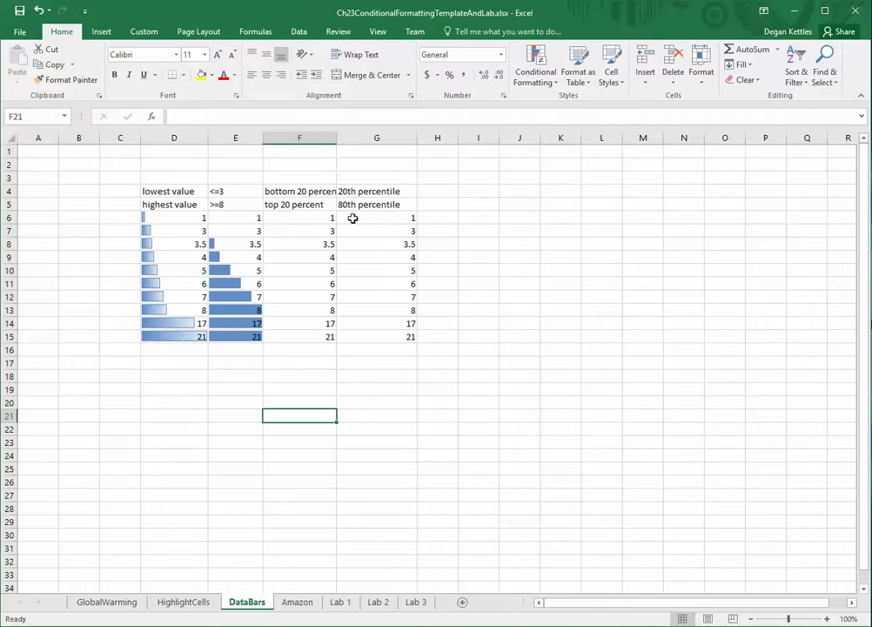
Step: Start a custom Data Bar rule for F6:F15 with both the minimum and maximum types set to Percent
{"action": "left_click_drag", "start_coordinate": [306, 221], "coordinate": [311, 337]}
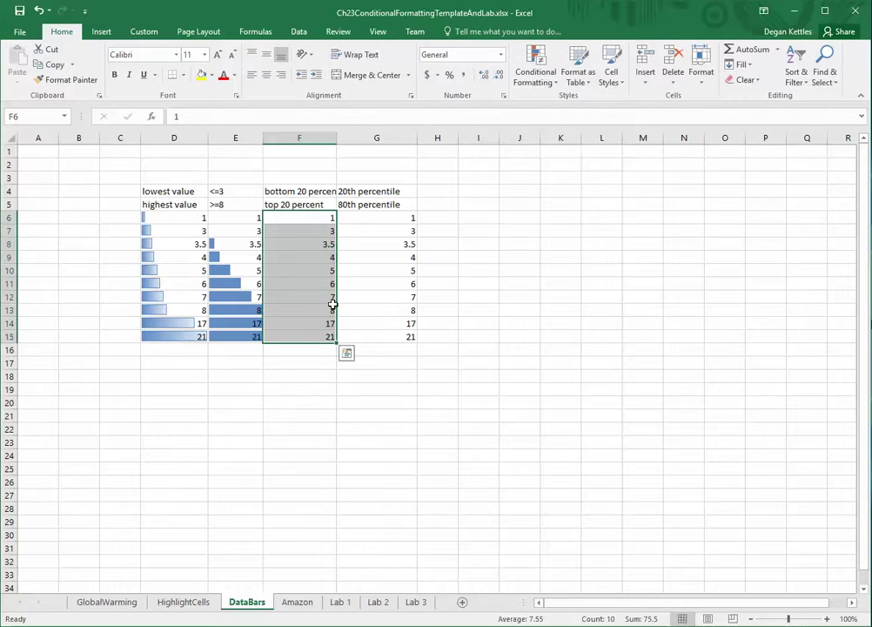
{"action": "left_click", "coordinate": [538, 79]}
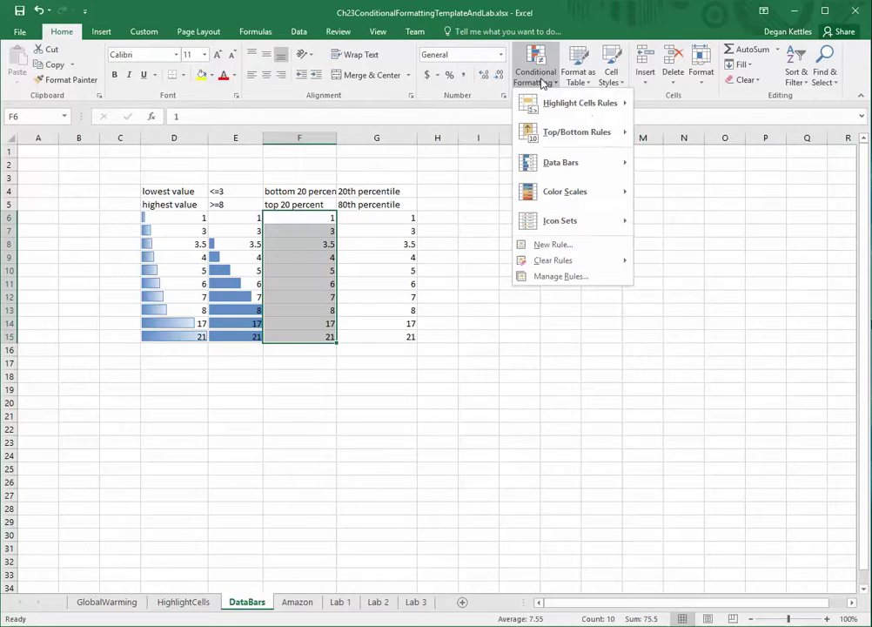
{"action": "mouse_move", "coordinate": [564, 162]}
{"action": "left_click", "coordinate": [680, 297]}
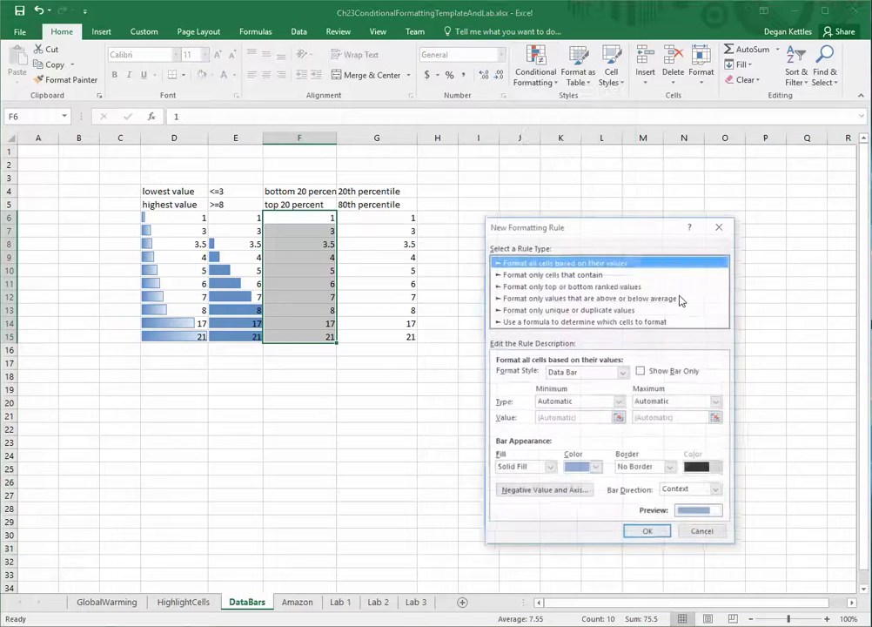
{"action": "left_click", "coordinate": [619, 402]}
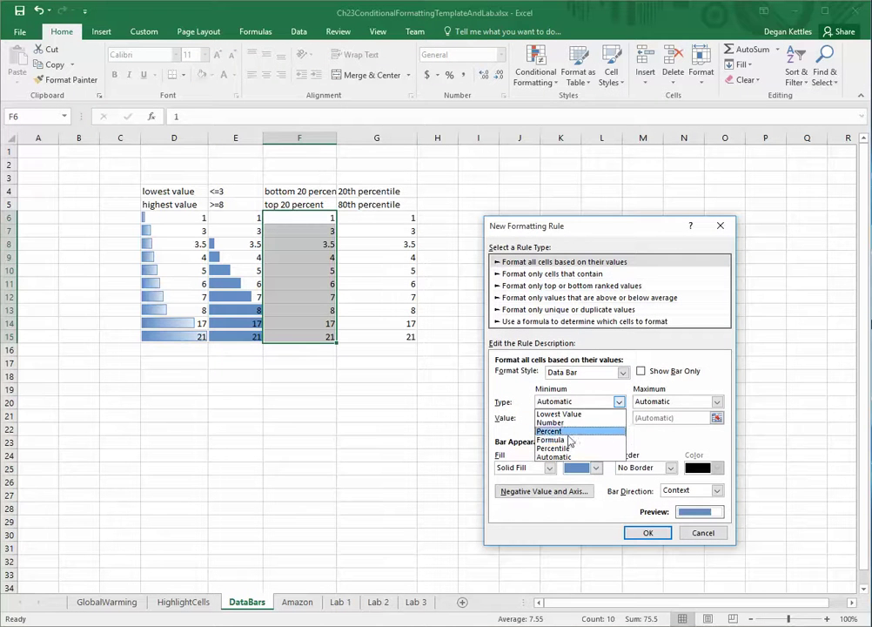
{"action": "left_click", "coordinate": [570, 432]}
{"action": "left_click", "coordinate": [716, 401]}
{"action": "left_click", "coordinate": [662, 431]}
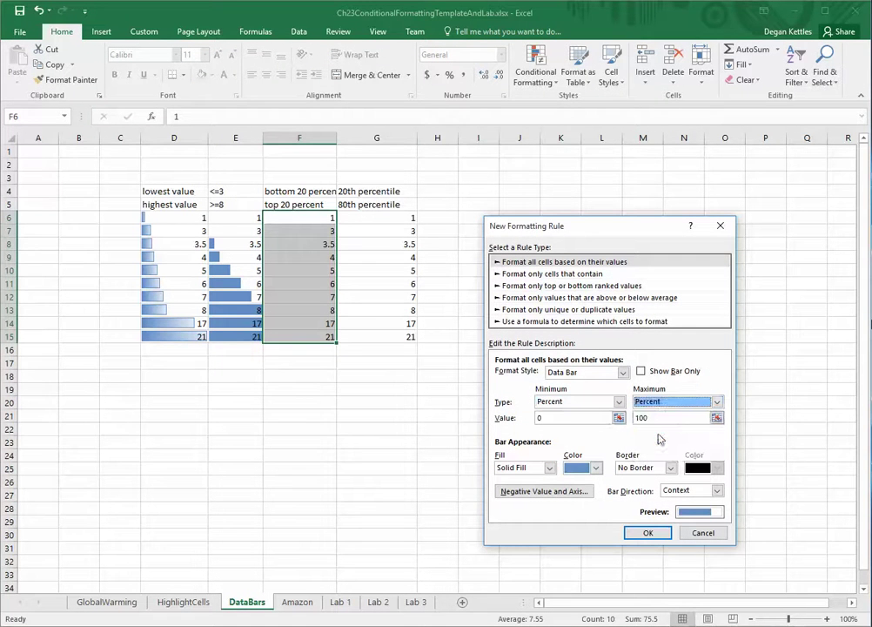
Step: Set the F6:F15 rule's minimum to 20 percent and its maximum to 80 percent, and apply it
{"action": "left_click", "coordinate": [571, 418]}
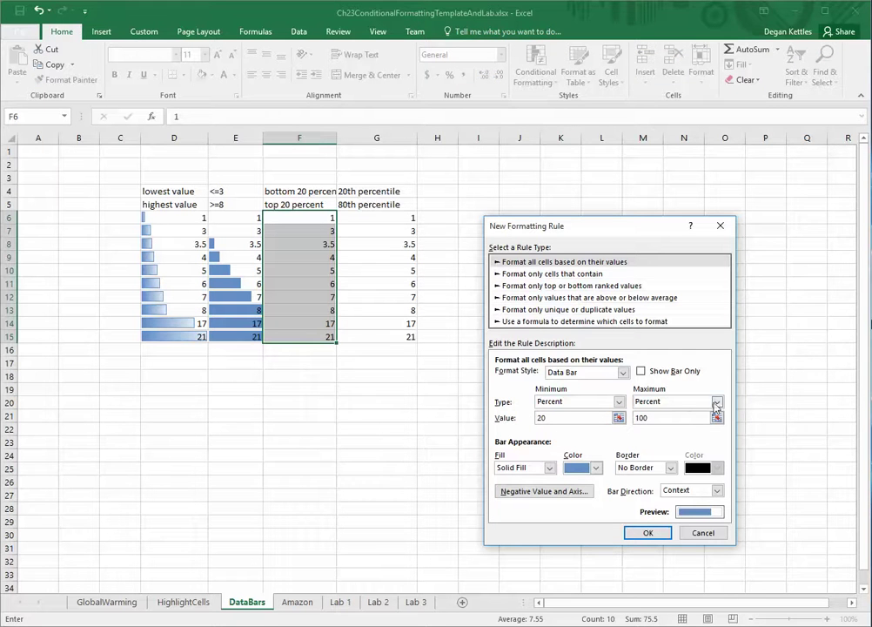
{"action": "double_click", "coordinate": [668, 418]}
{"action": "type", "text": "80"}
{"action": "left_click", "coordinate": [654, 533]}
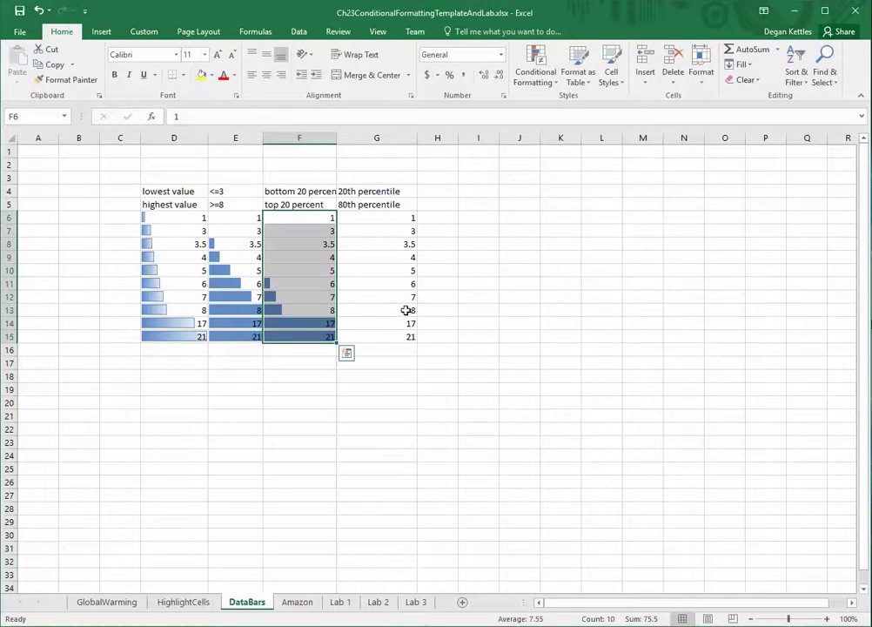
Step: Start a custom Data Bar rule for G6:G15, with the minimum as Percentile 20
{"action": "left_click_drag", "start_coordinate": [376, 222], "coordinate": [377, 336]}
{"action": "left_click", "coordinate": [533, 76]}
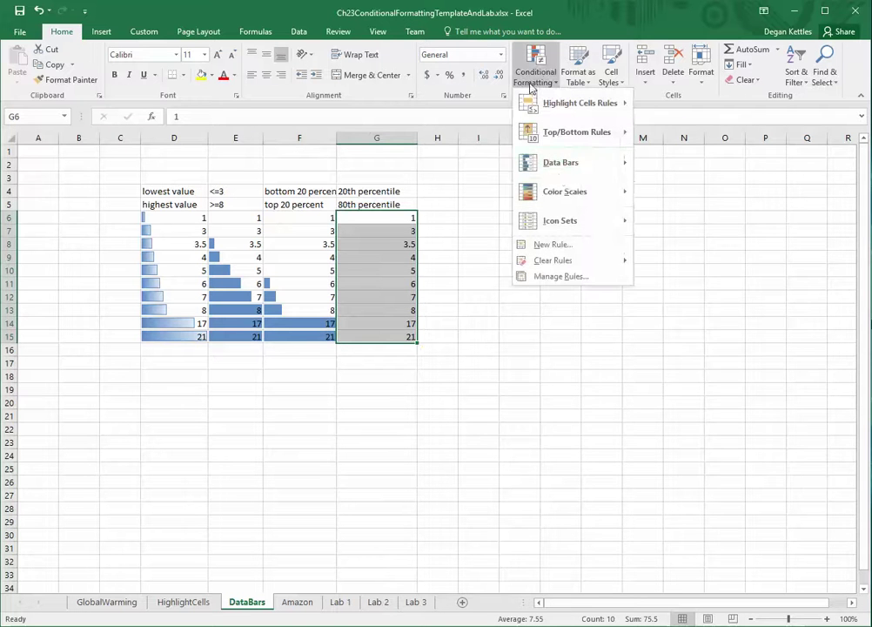
{"action": "mouse_move", "coordinate": [604, 162]}
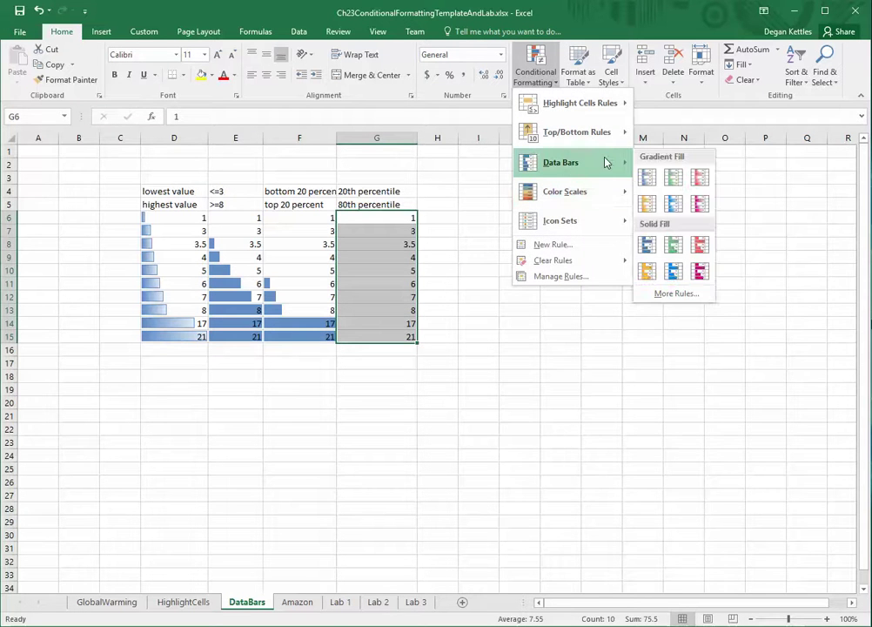
{"action": "left_click", "coordinate": [676, 294]}
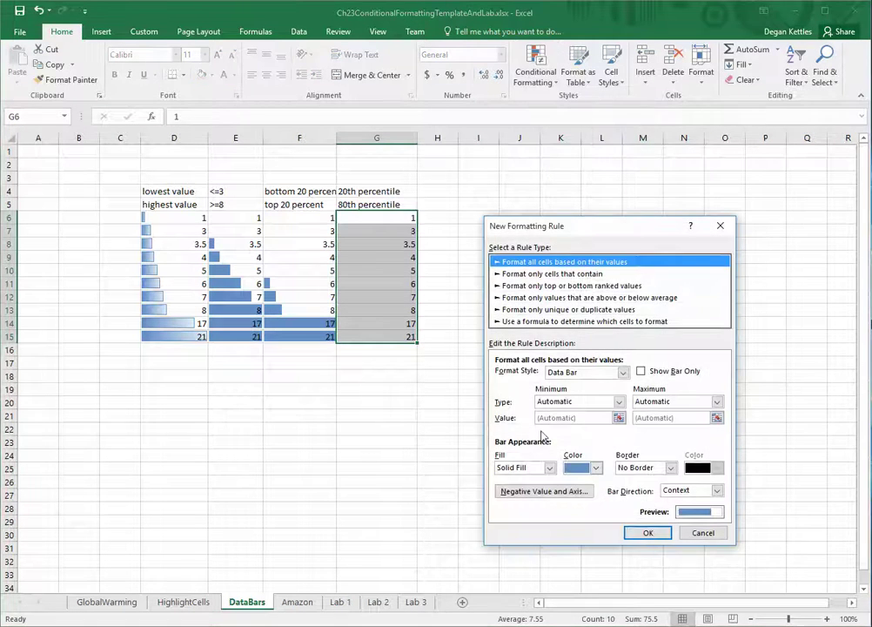
{"action": "left_click", "coordinate": [578, 401]}
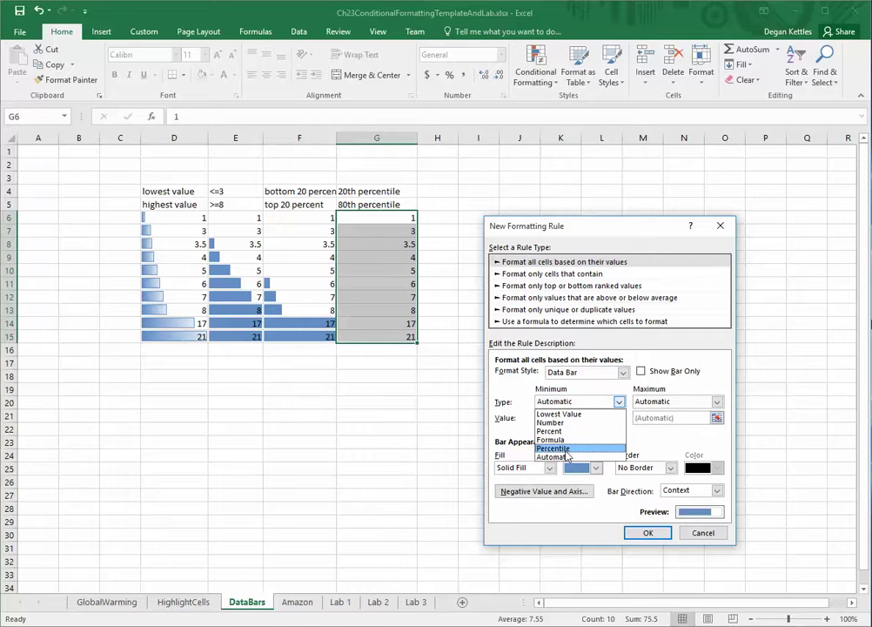
{"action": "left_click", "coordinate": [566, 448]}
{"action": "left_click", "coordinate": [584, 416]}
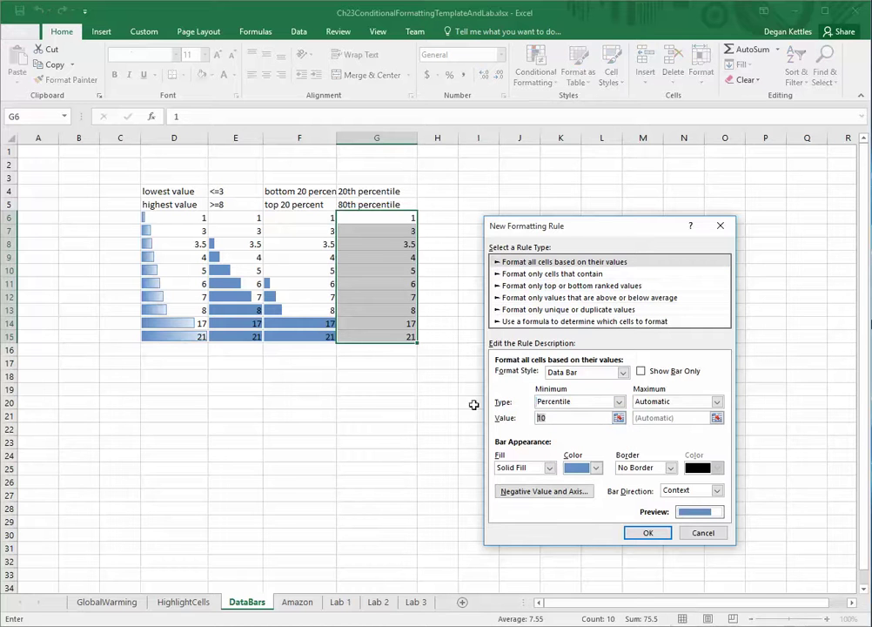
{"action": "key", "text": "BackSpace"}
{"action": "key", "text": "BackSpace"}
{"action": "type", "text": "20"}
Step: Set the maximum of the G6:G15 data bar rule to Percentile 80 and apply the rule
{"action": "left_click", "coordinate": [660, 403]}
{"action": "left_click", "coordinate": [661, 449]}
{"action": "type", "text": "80"}
{"action": "left_click", "coordinate": [654, 532]}
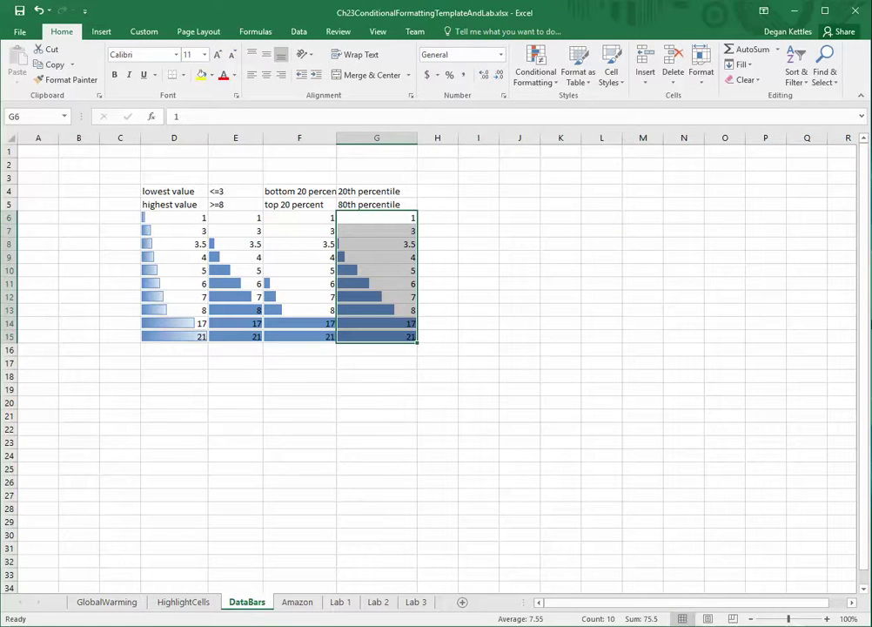